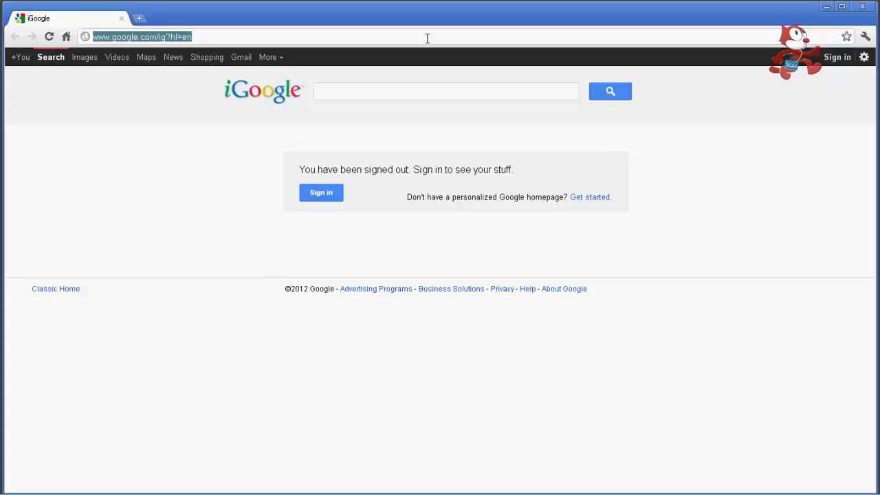
Go to the ApSIC website by entering 'apsic' in Chrome's address bar
text(apsic.com)
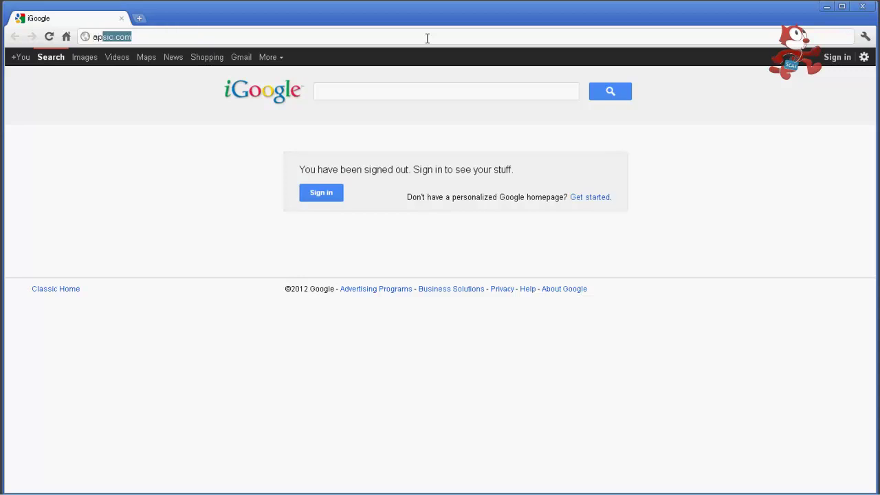
key(Return)
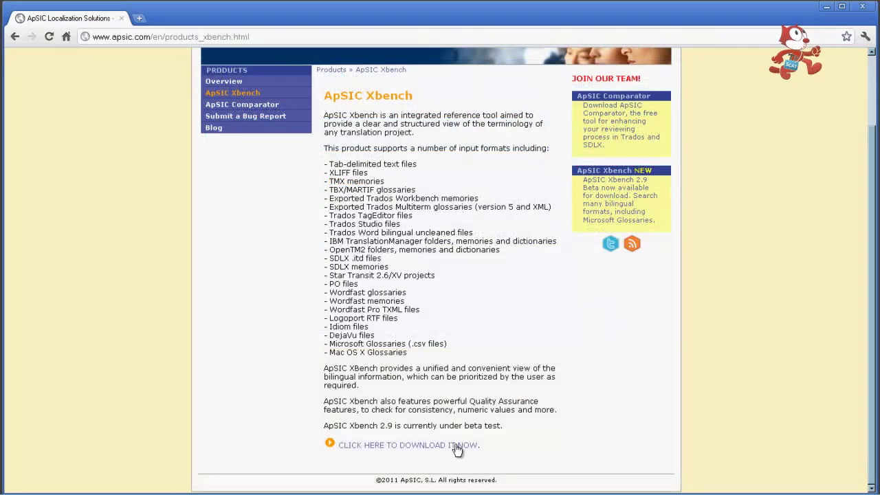
Open the Xbench downloads page and expand the Spellchecking QA plug-ins language list
click(458, 445)
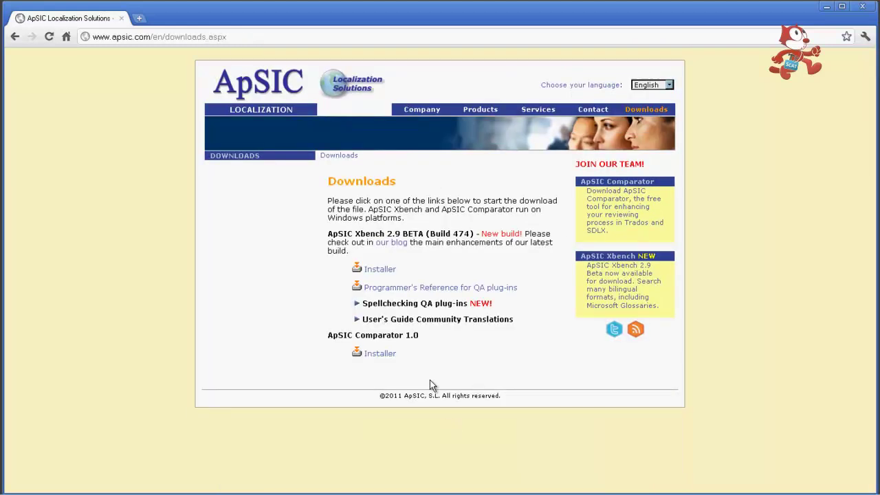
click(383, 305)
scroll(468, 312, down, 2)
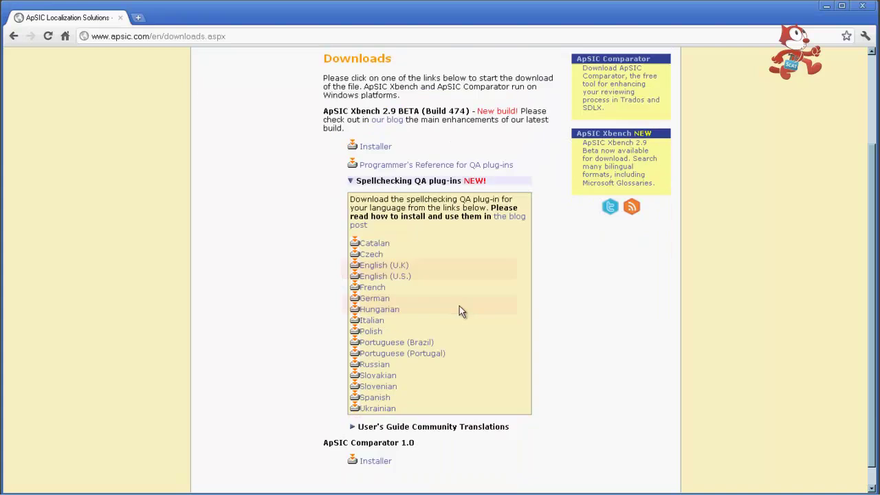
scroll(467, 311, down, 1)
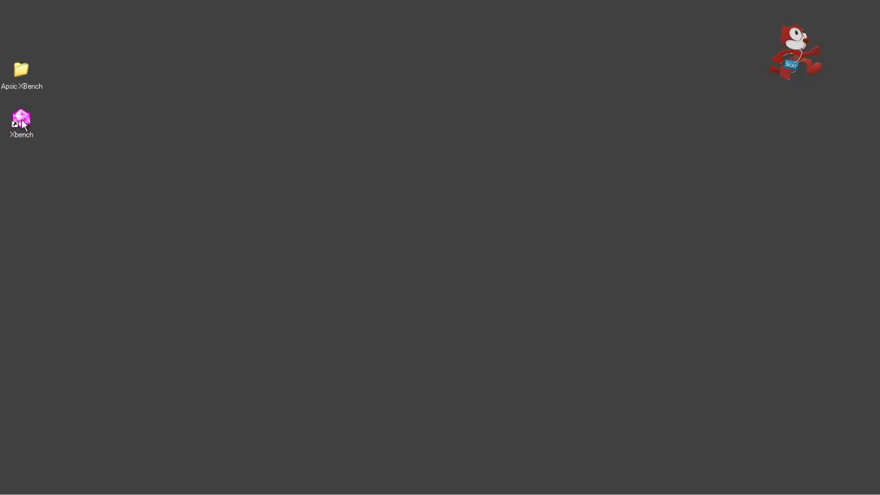
Launch Xbench from its desktop shortcut and create a new project with Project > New
double_click(23, 122)
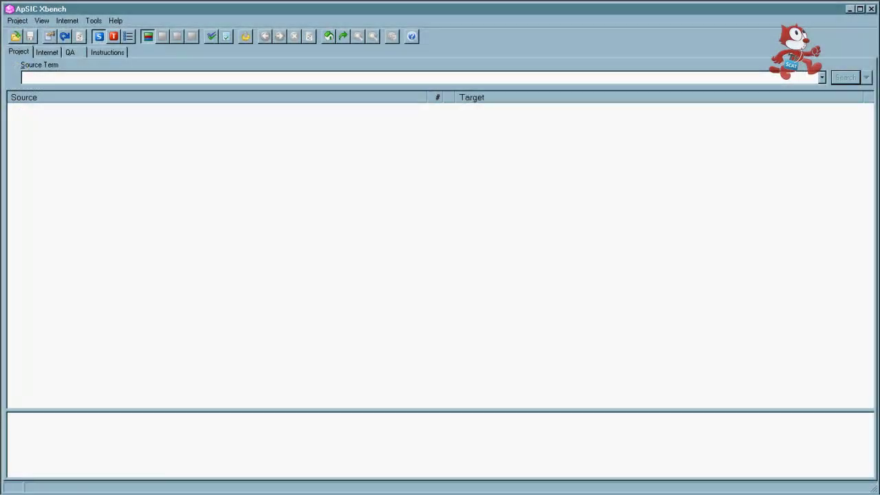
click(18, 21)
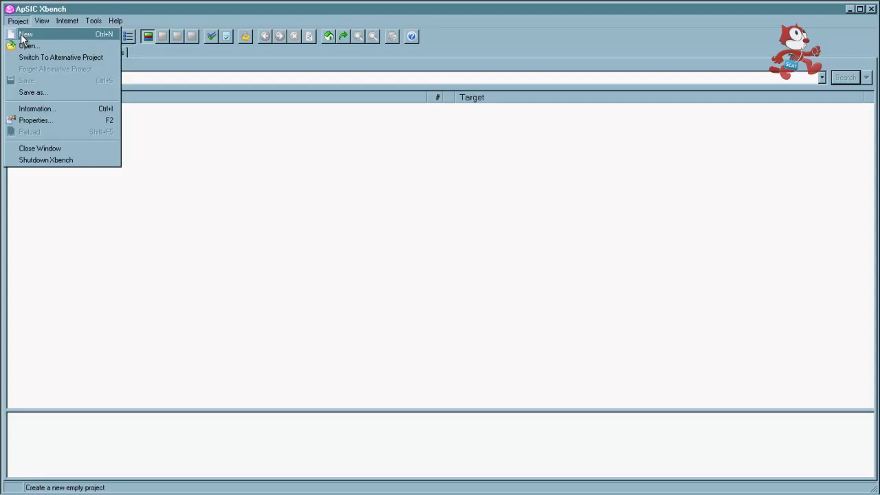
click(24, 34)
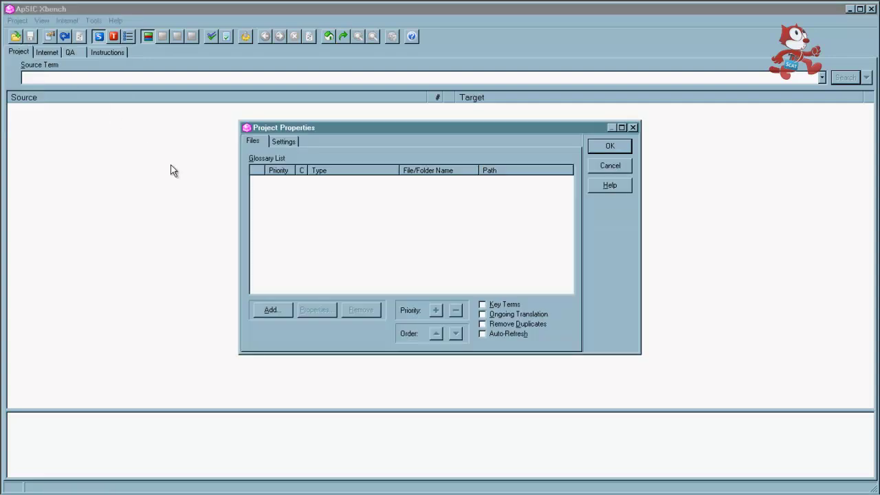
Start adding files with Add... in Project Properties
click(272, 310)
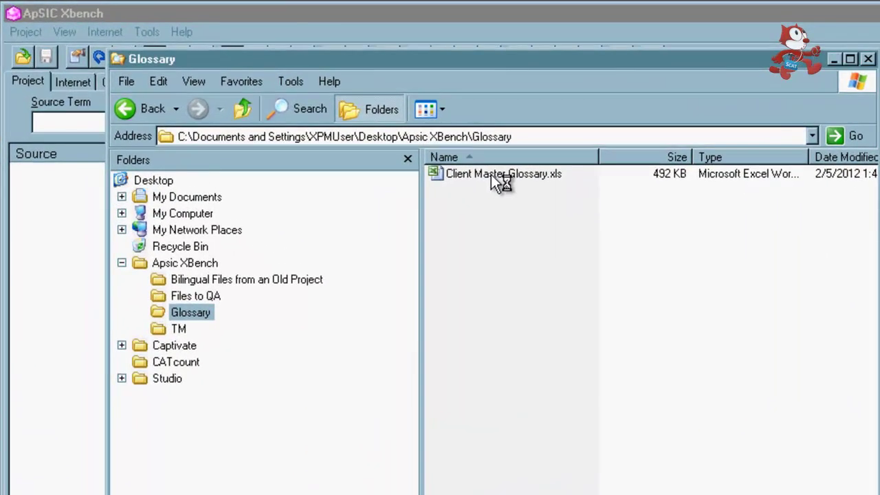
Open Client Master Glossary.xls, confirm columns C–E are empty, and delete the language-name row 1
double_click(500, 175)
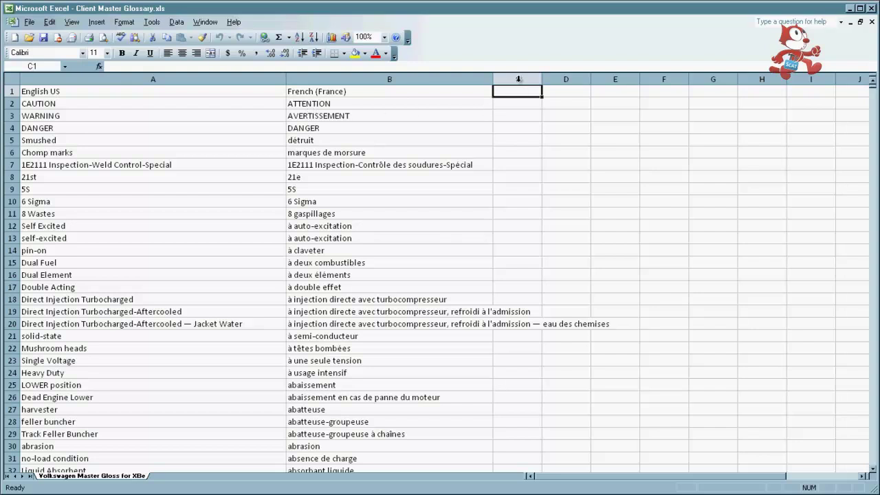
click(518, 78)
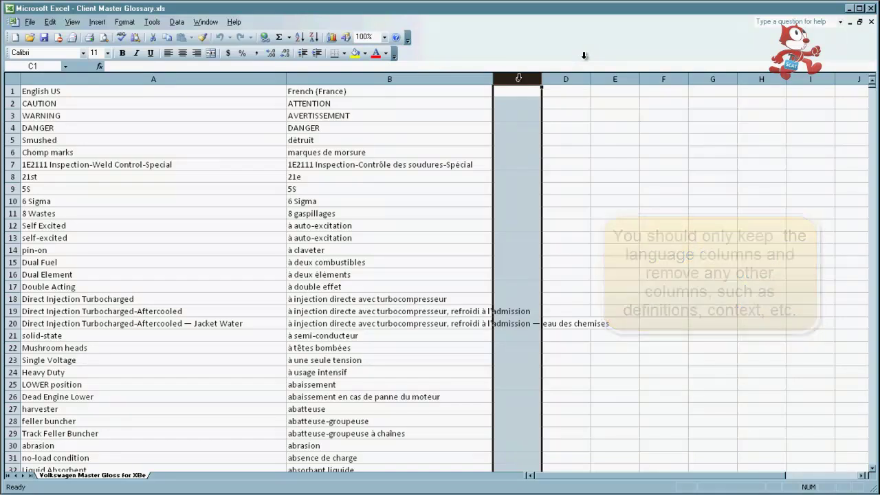
click(584, 79)
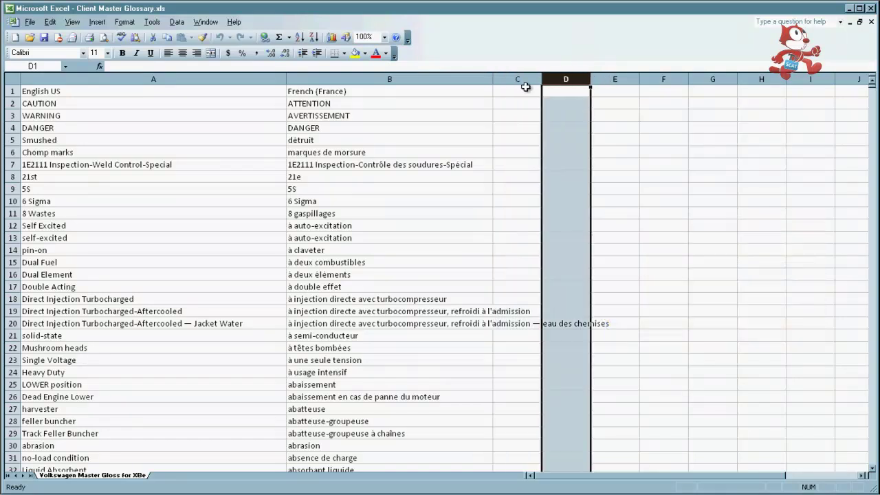
click(596, 79)
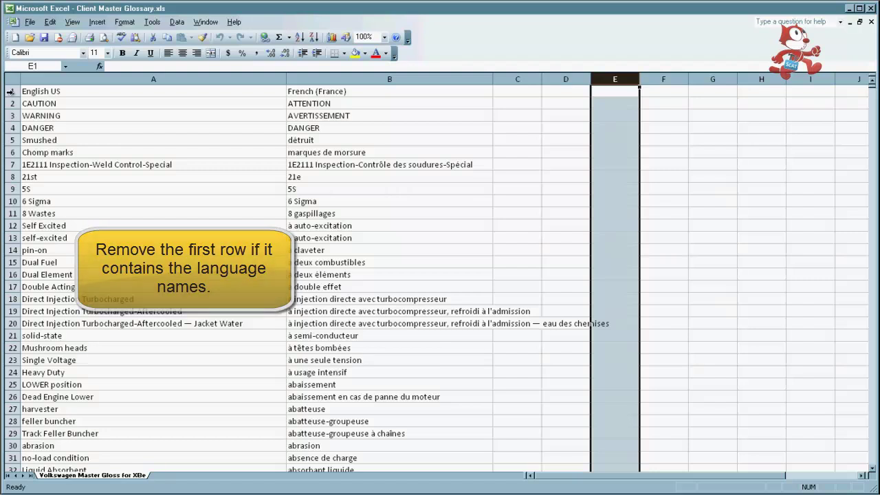
click(10, 91)
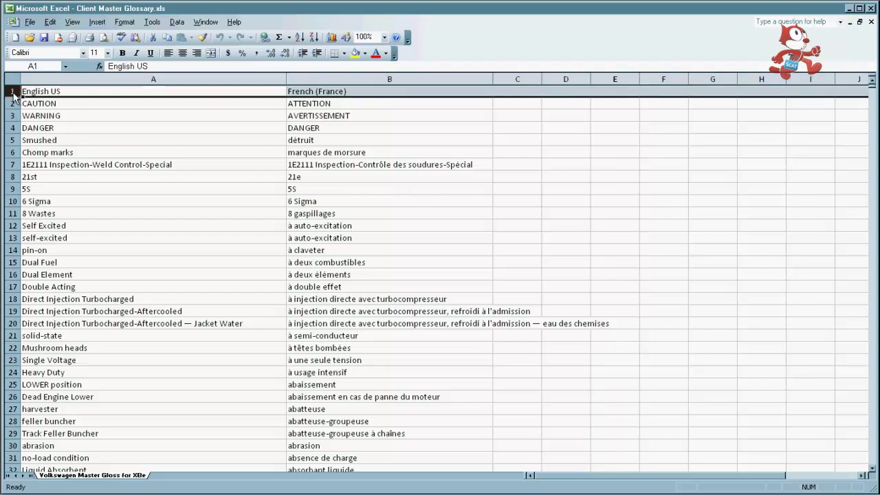
right_click(14, 95)
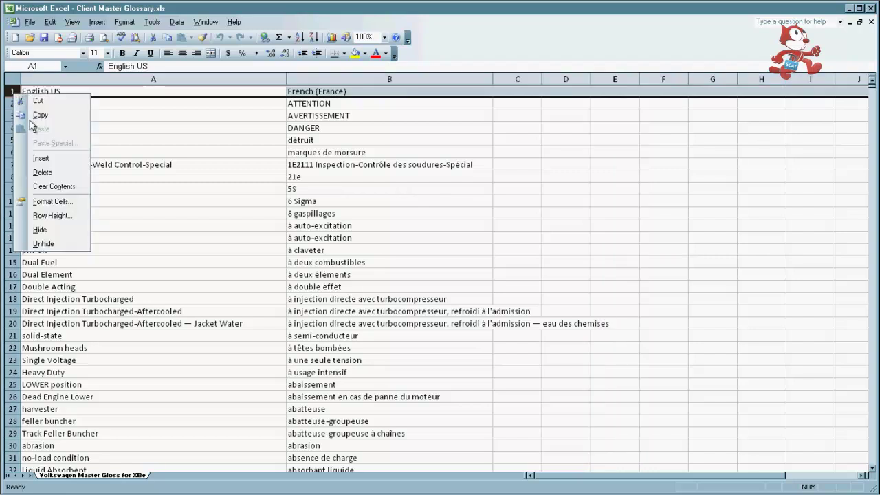
click(39, 172)
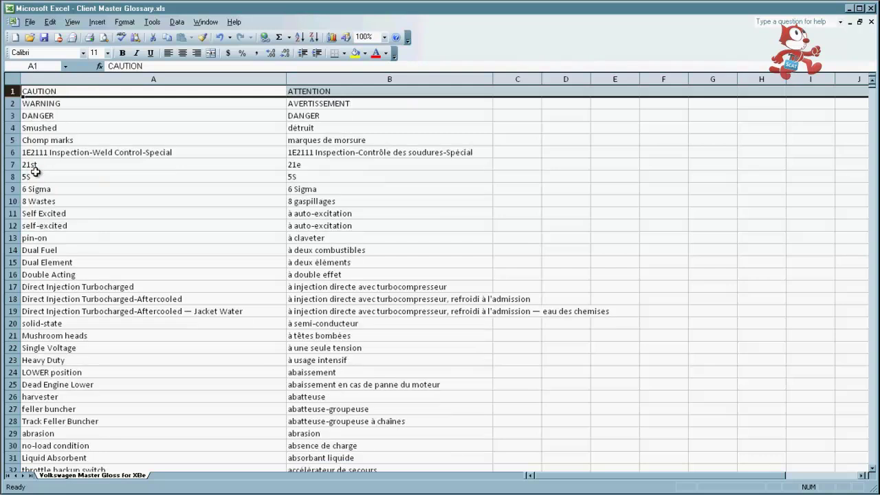
Save the sheet as tab-delimited Client Master Glossary.txt, then close Excel without saving further changes
click(30, 23)
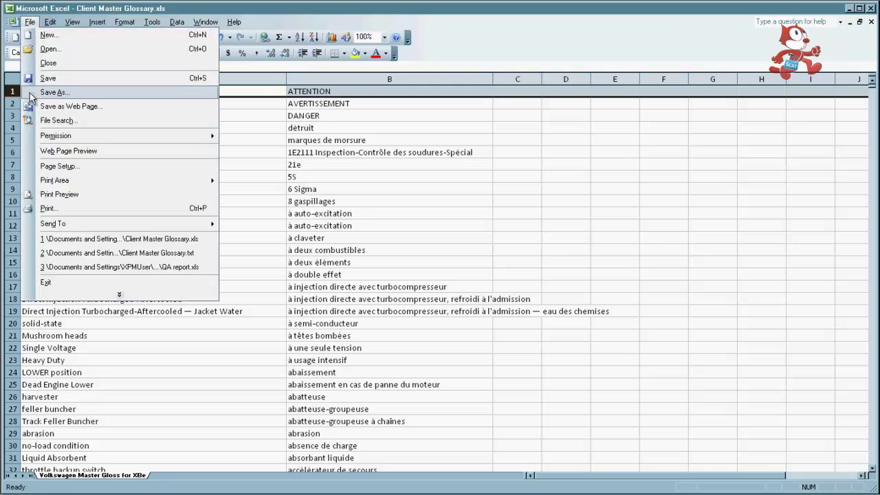
click(30, 95)
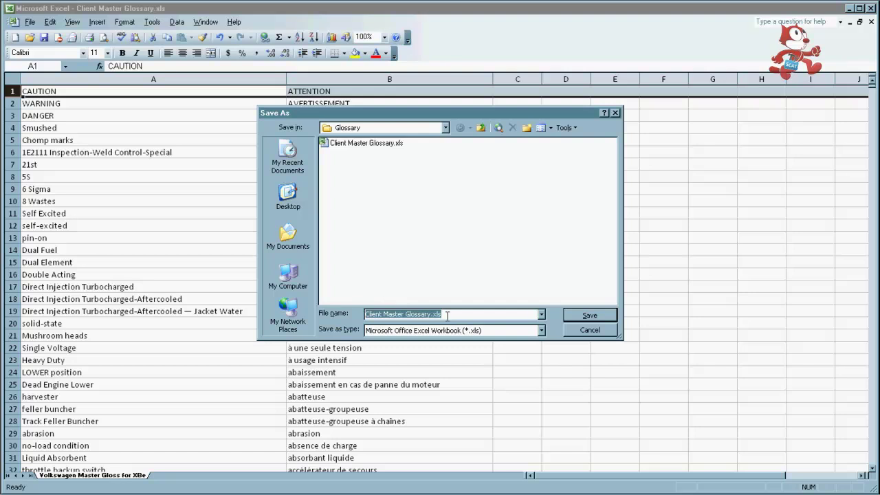
click(542, 332)
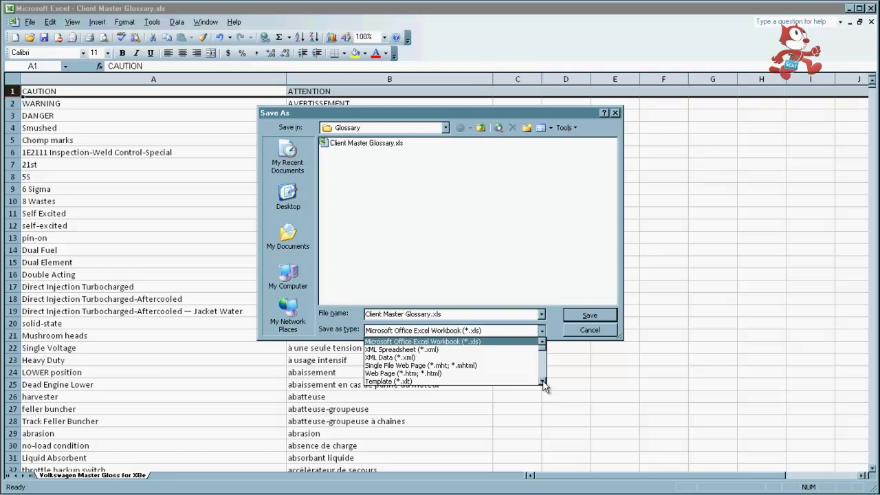
click(542, 382)
click(542, 381)
click(543, 381)
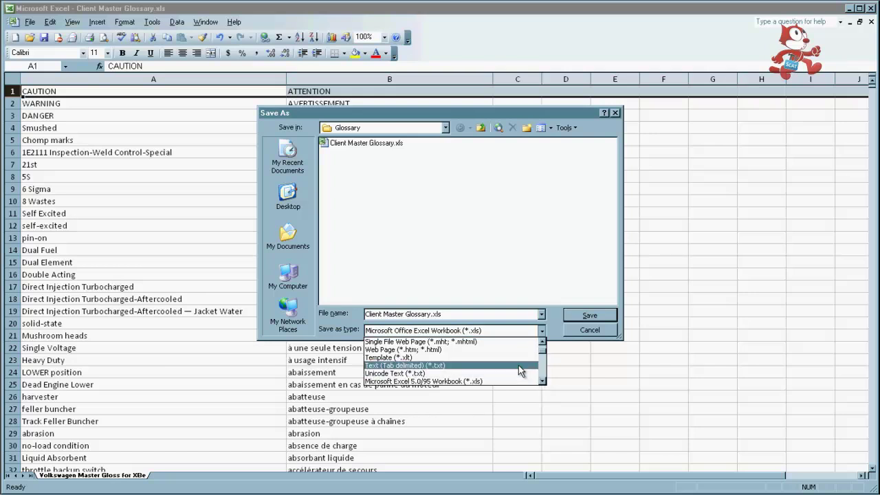
click(519, 365)
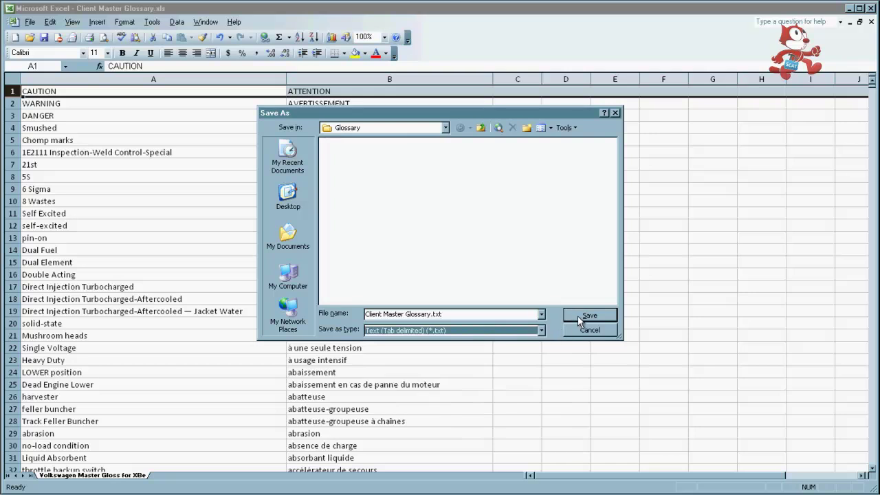
click(577, 316)
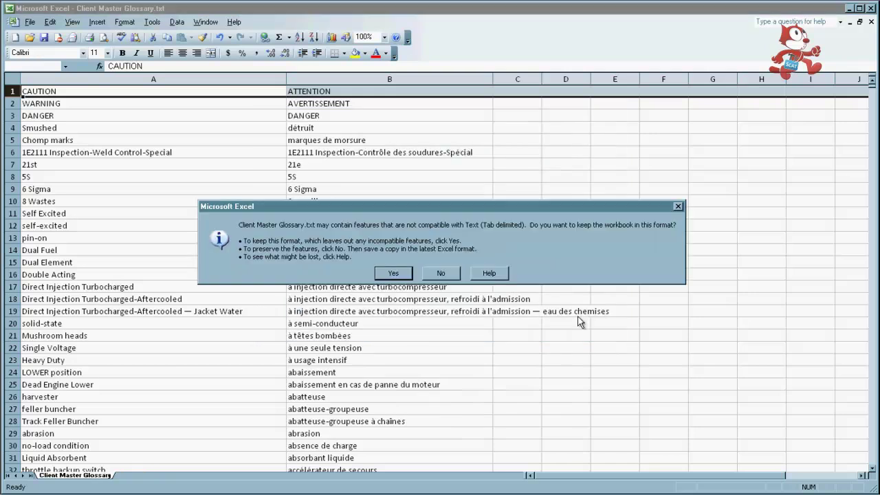
click(401, 273)
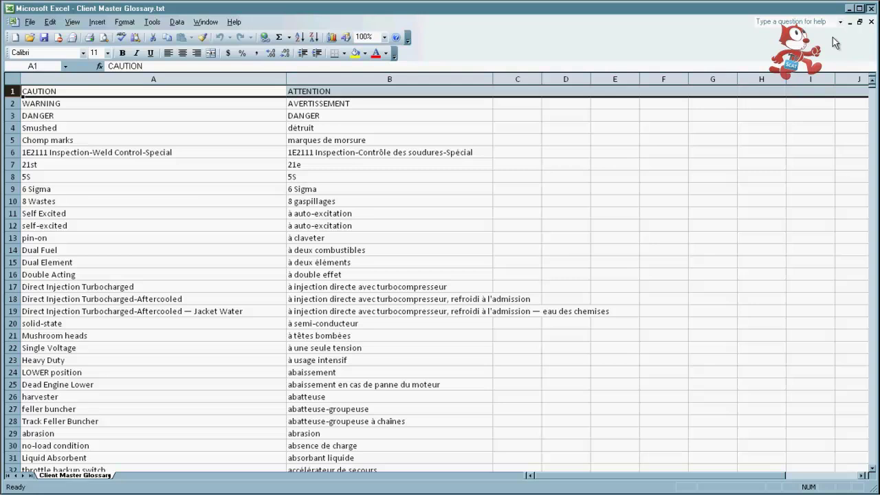
click(871, 9)
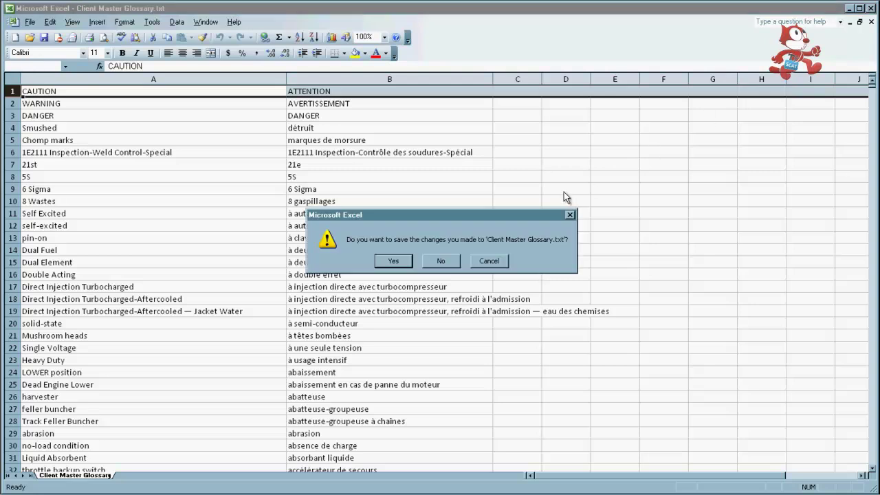
click(440, 261)
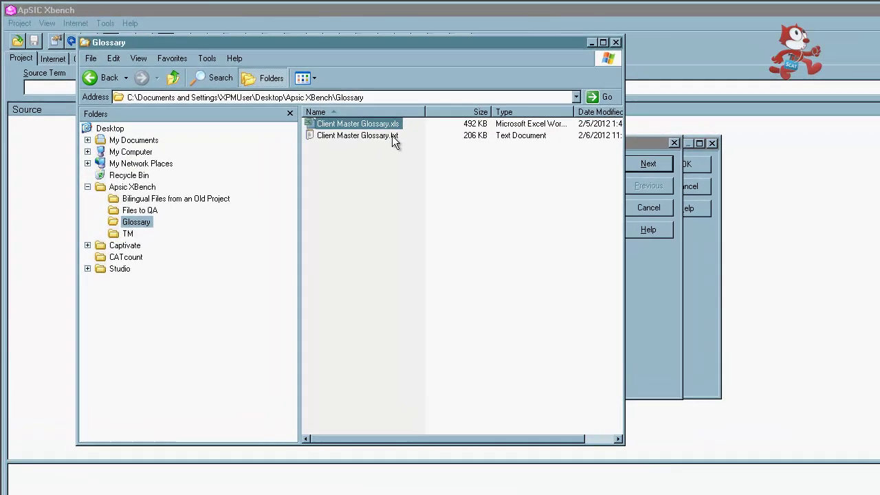
double_click(392, 136)
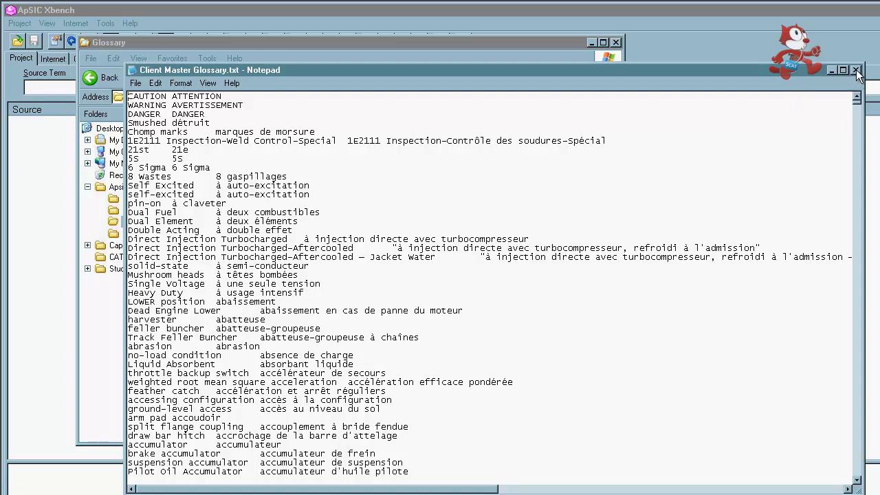
click(855, 70)
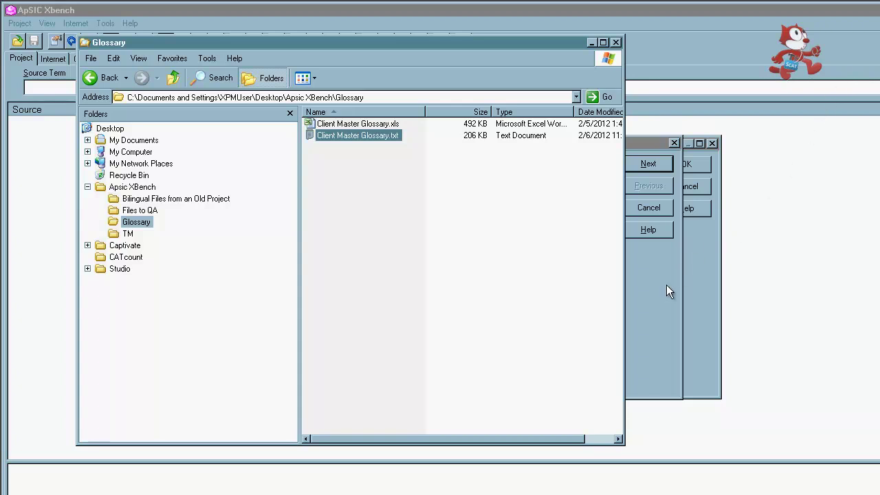
Choose Tab-delimited Text as the file type and pick Client Master Glossary.txt from the Glossary folder
key(alt+F4)
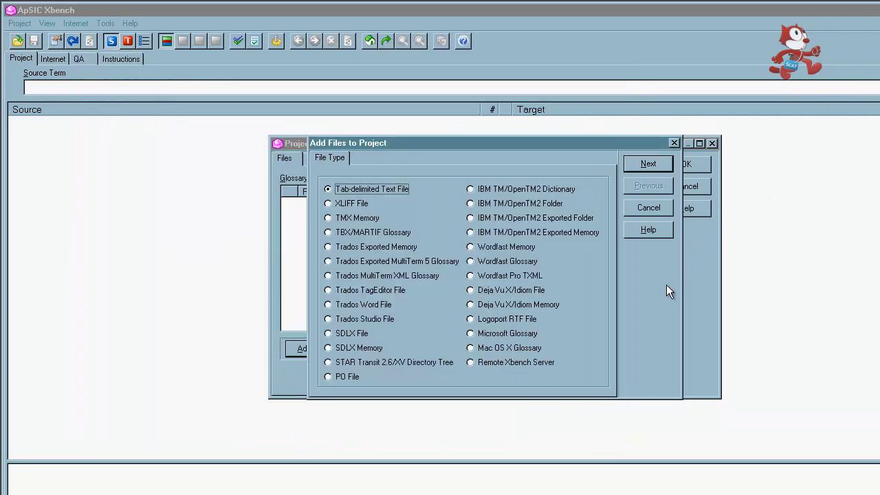
click(389, 189)
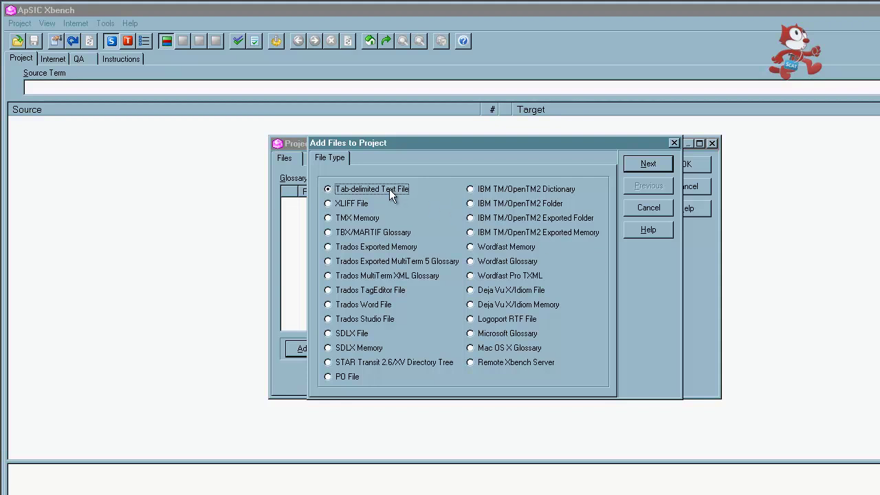
click(646, 166)
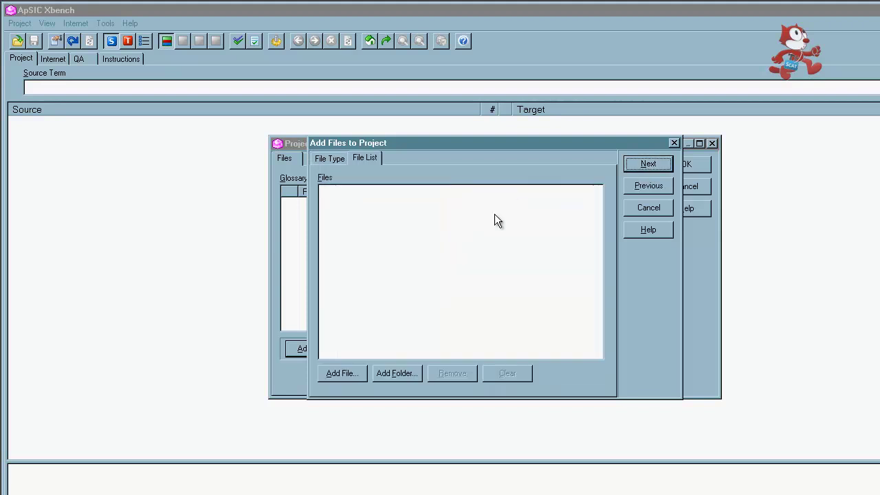
click(351, 375)
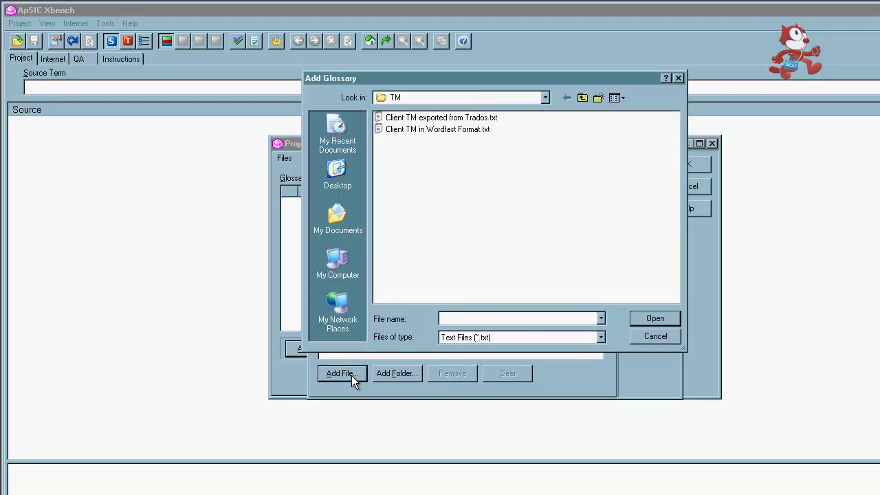
click(582, 99)
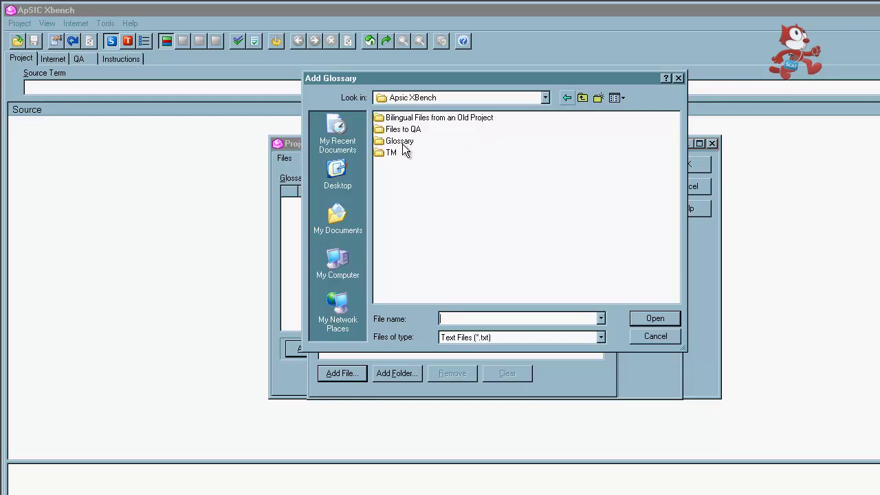
double_click(403, 143)
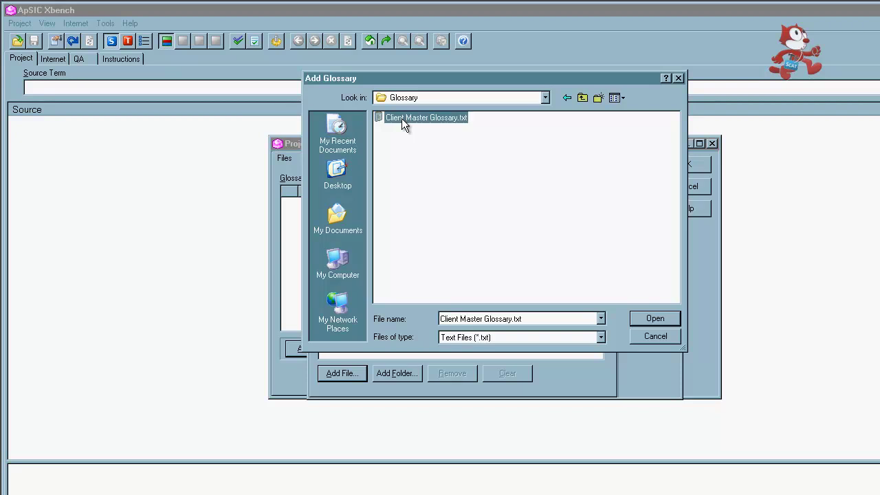
double_click(403, 118)
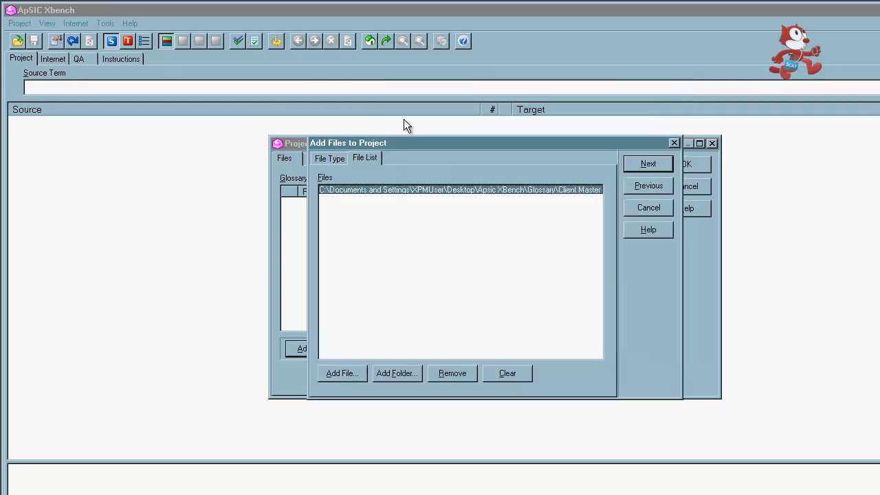
Add the glossary with Remove duplicates unchecked, Priority High, and Key Terms checked
click(651, 164)
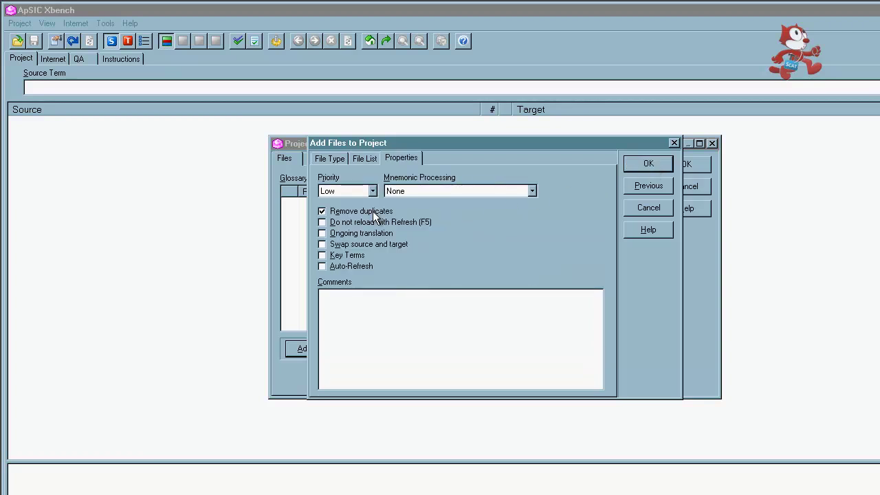
click(376, 215)
click(372, 191)
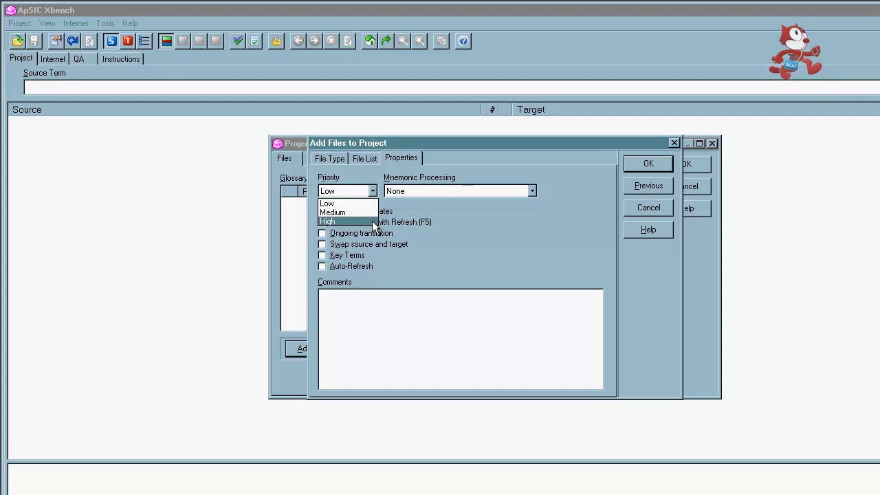
click(374, 223)
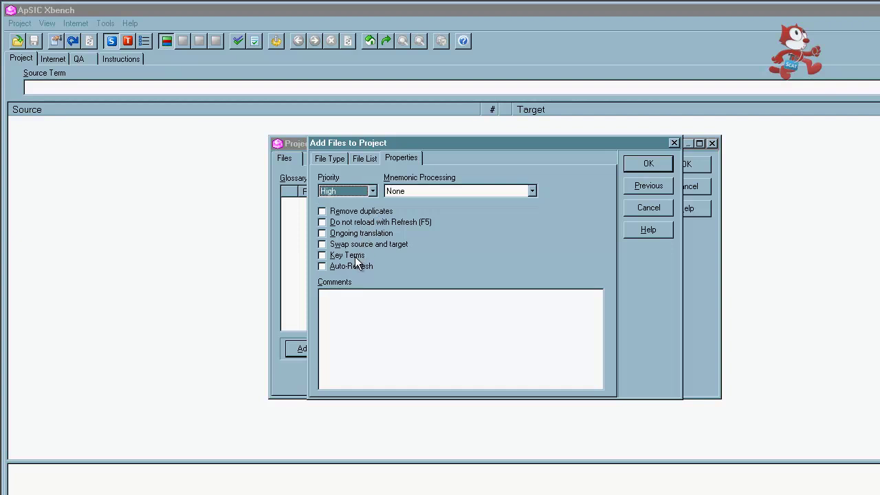
click(355, 259)
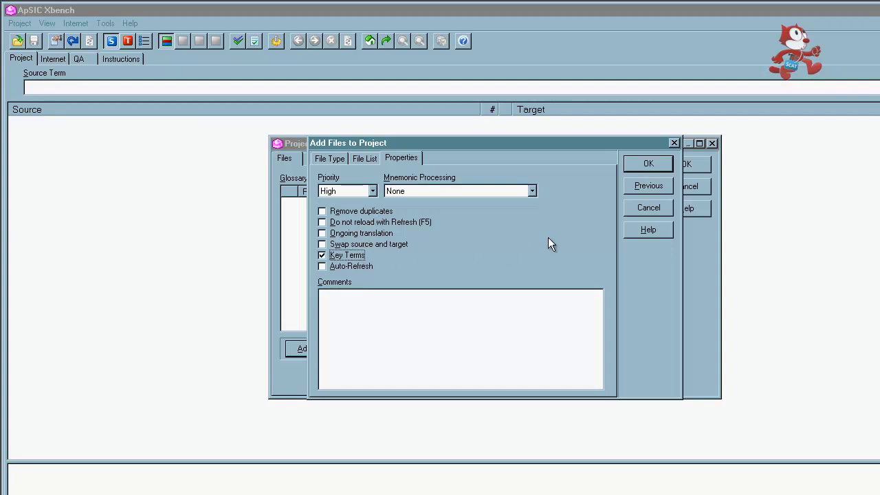
click(637, 163)
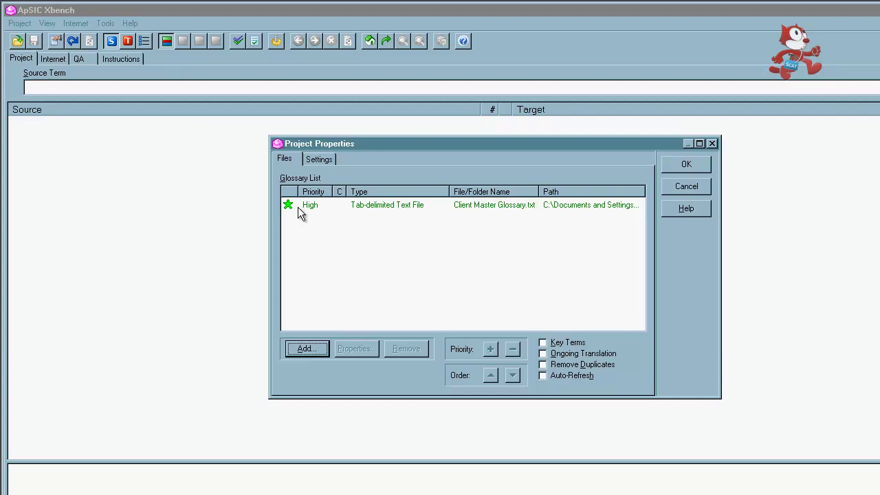
mouse_move(290, 208)
Choose TMX Memory as the file type and select Client TM.tmx from the TM folder
click(301, 349)
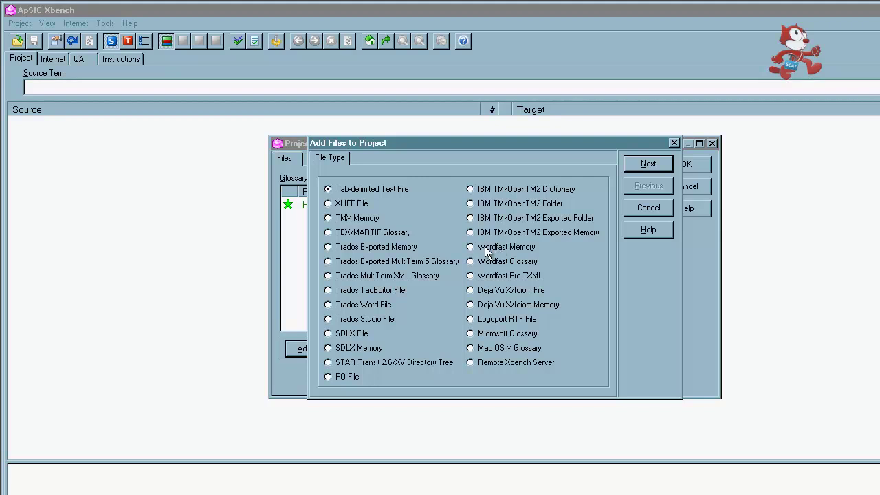
click(358, 218)
click(638, 165)
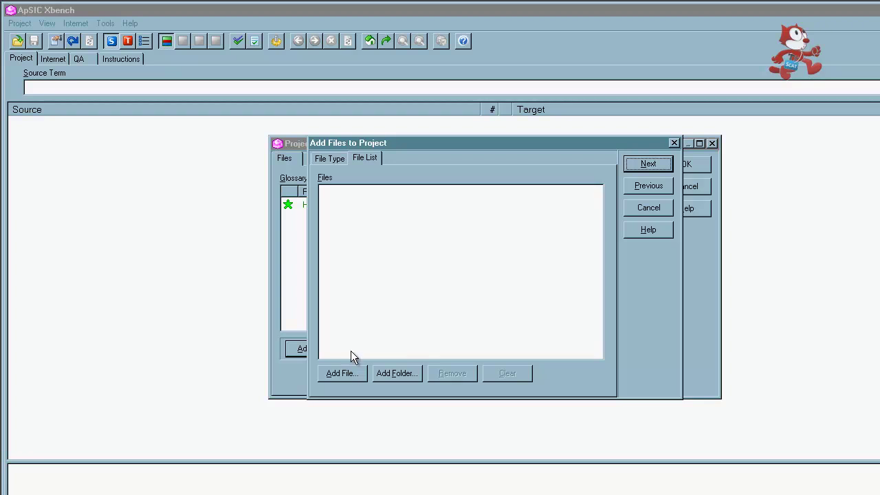
click(349, 376)
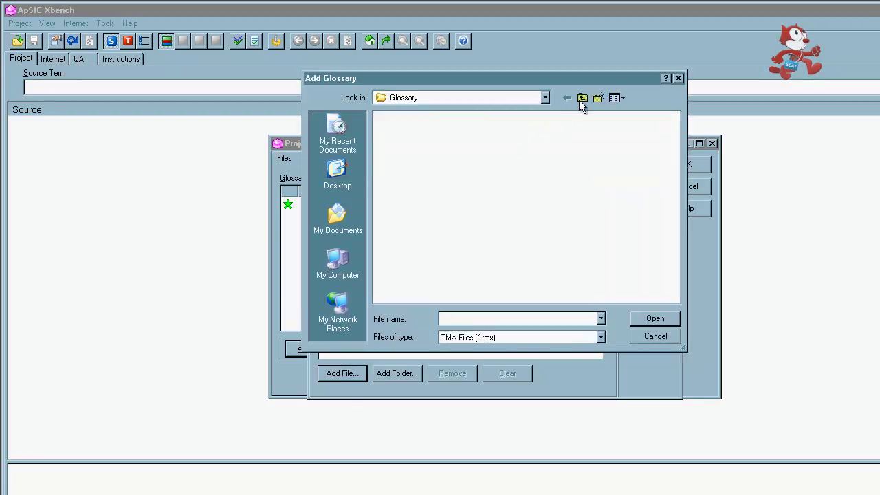
click(582, 100)
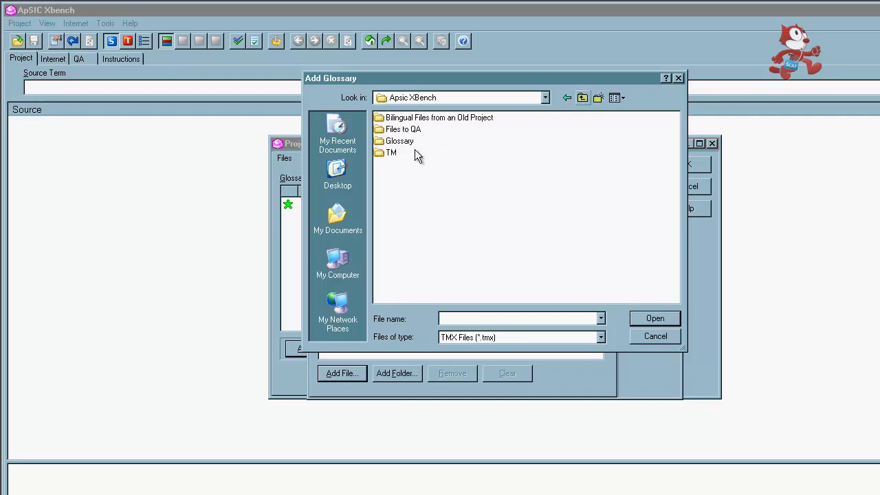
double_click(390, 153)
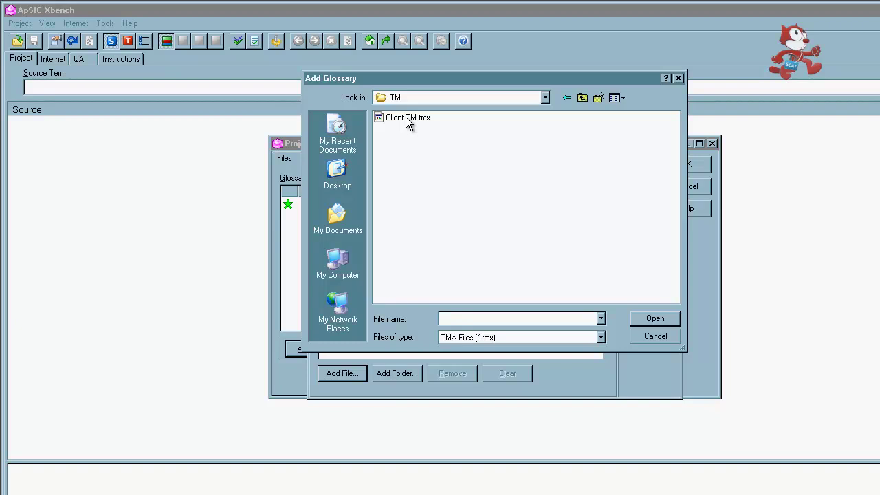
double_click(406, 118)
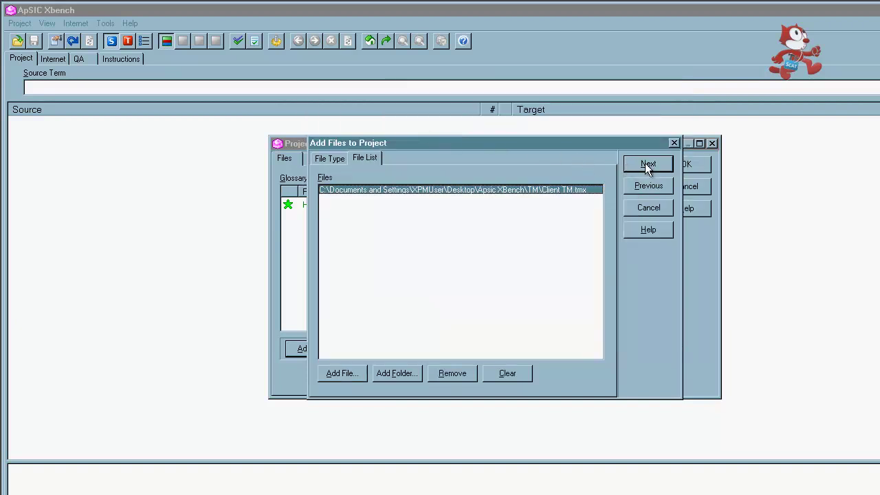
Set the translation memory's priority to Medium and confirm adding it
click(645, 163)
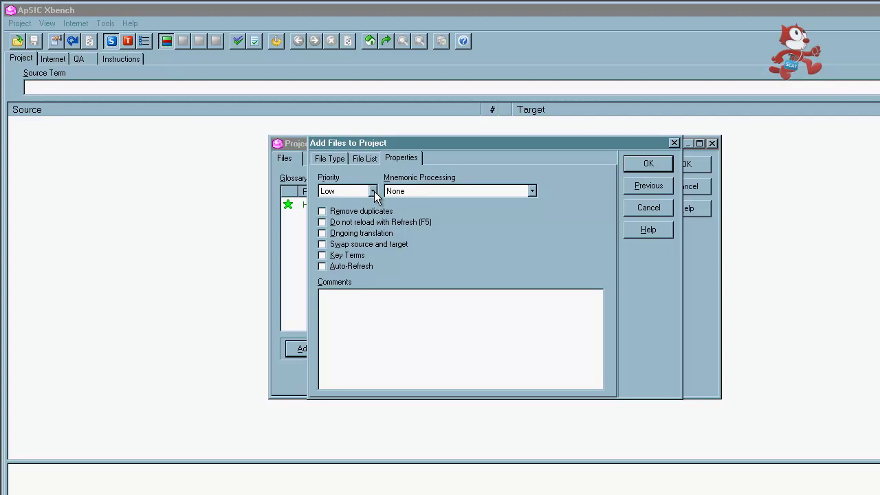
click(373, 191)
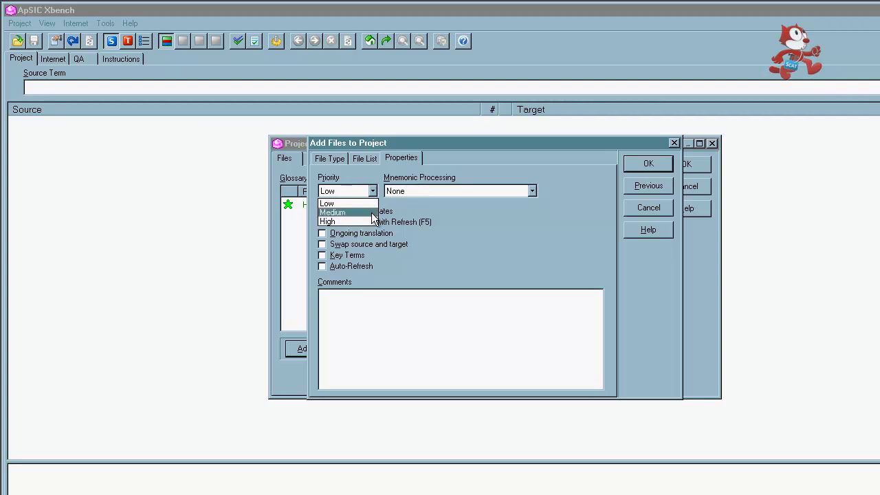
click(371, 212)
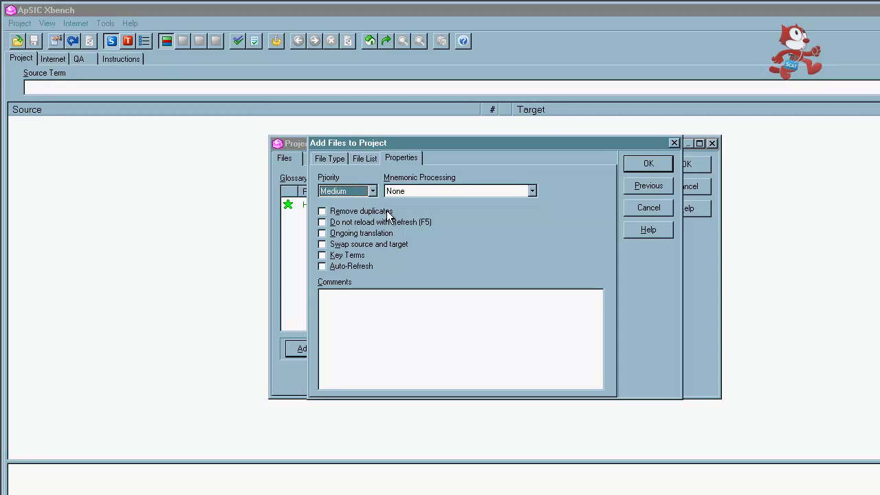
click(642, 165)
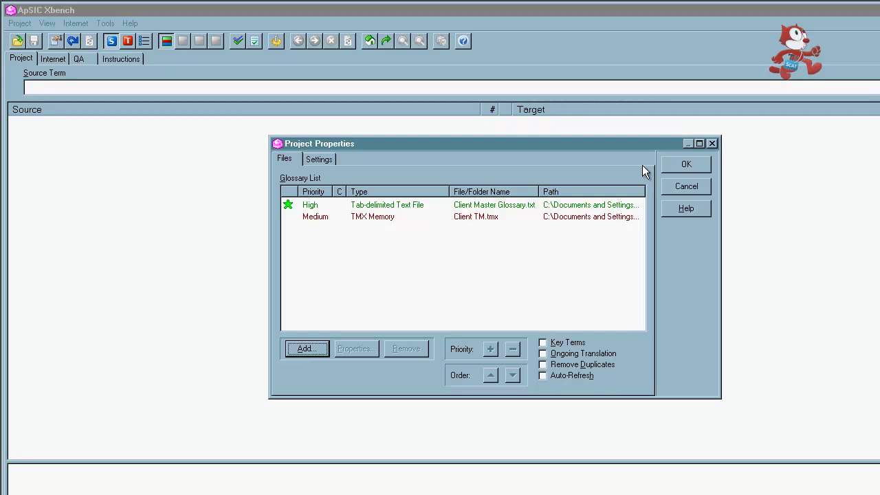
Open the Add Files to Project wizard again from Project Properties
click(316, 354)
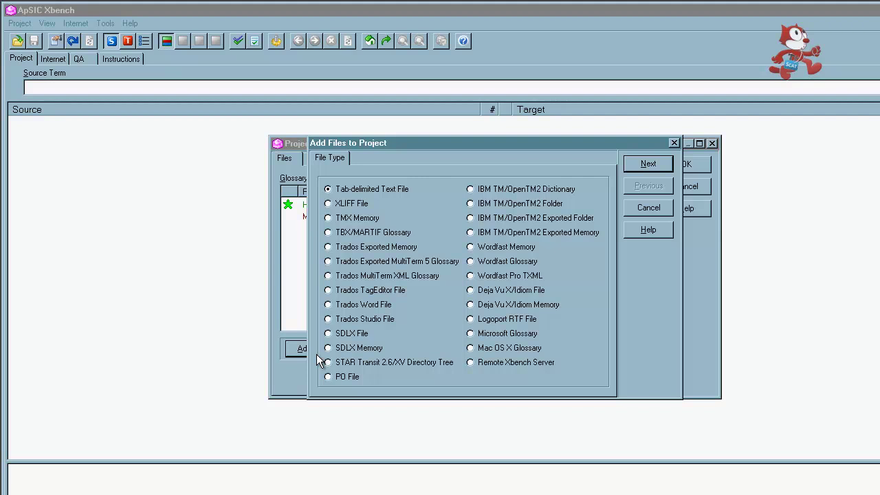
Add all eight .ttx files from 'Bilingual Files from an Old Project' as Trados TagEditor files
click(367, 295)
click(648, 165)
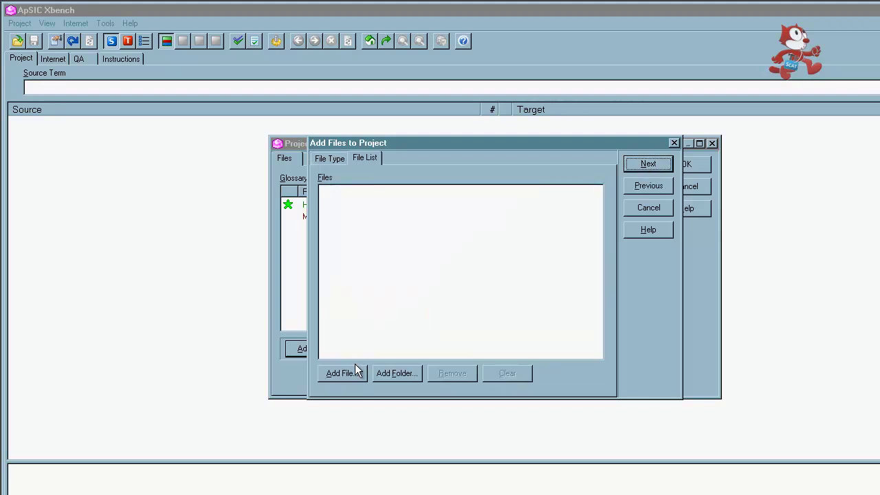
click(353, 372)
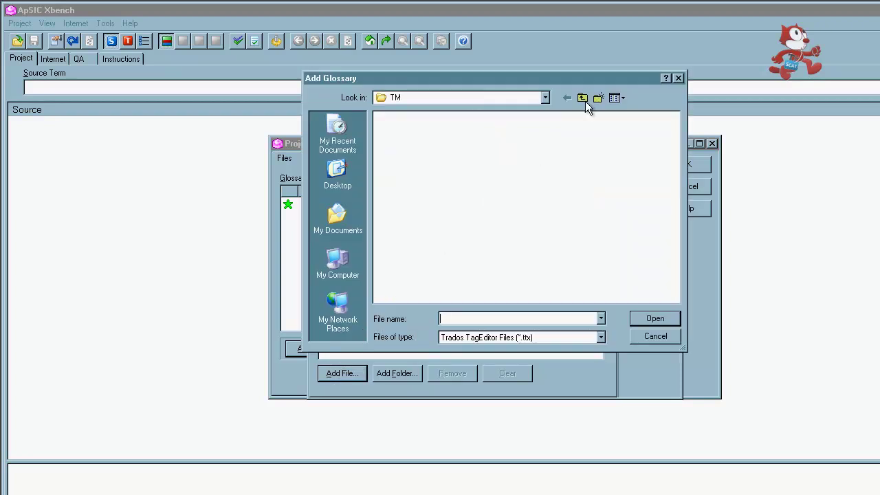
click(582, 97)
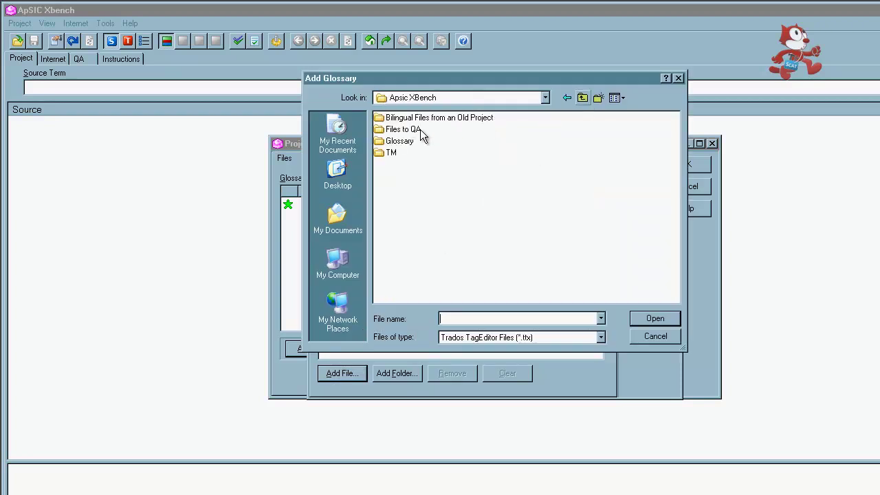
double_click(415, 120)
key(Down)
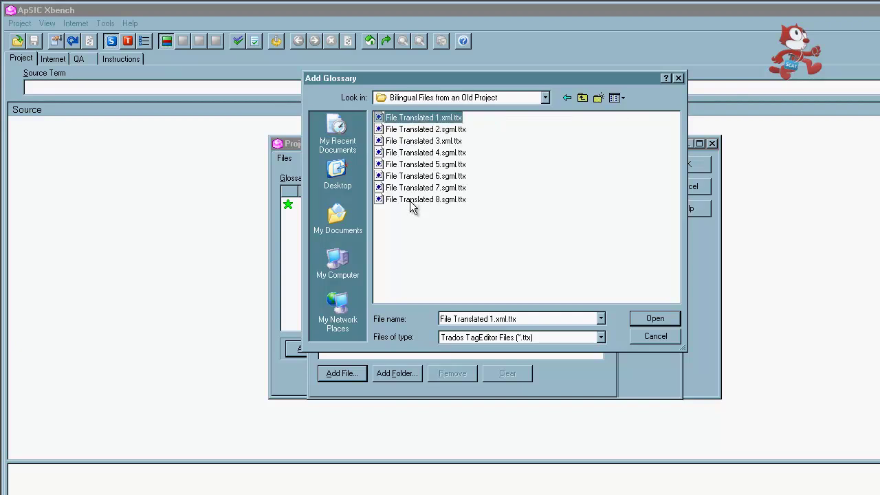
shift+click(409, 201)
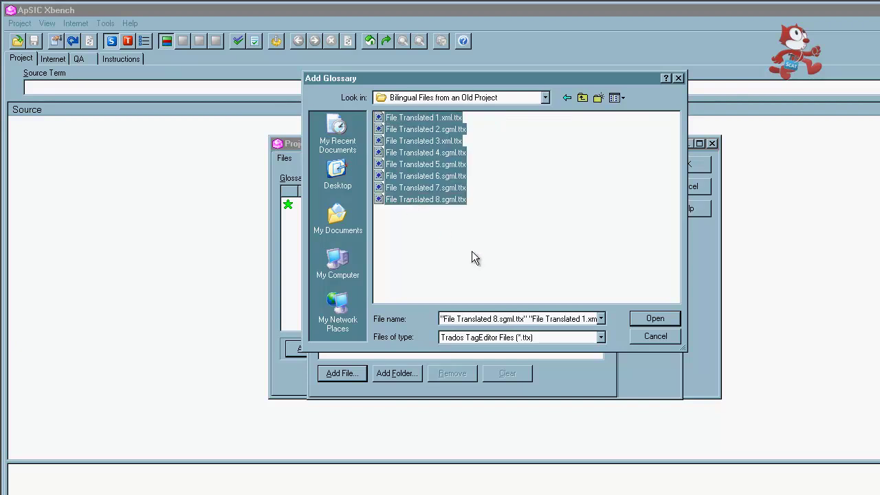
click(641, 321)
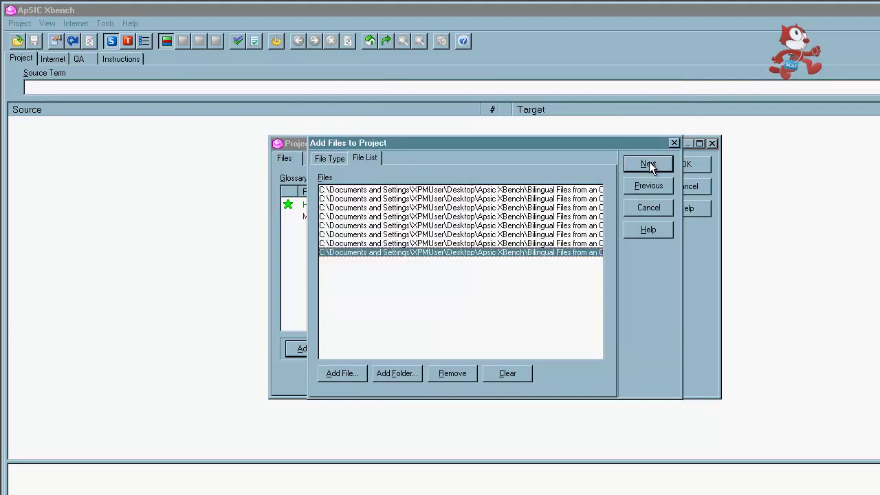
Mark the files as ongoing translation at Low priority and close the project properties
click(650, 167)
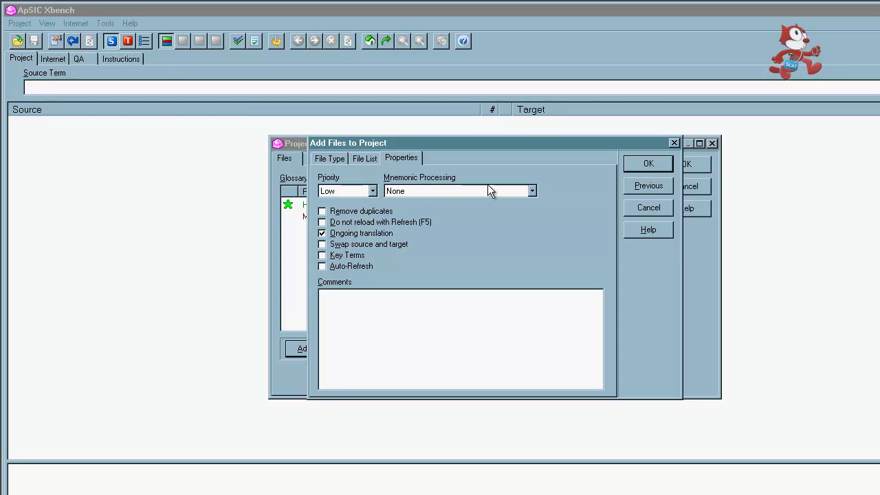
click(645, 166)
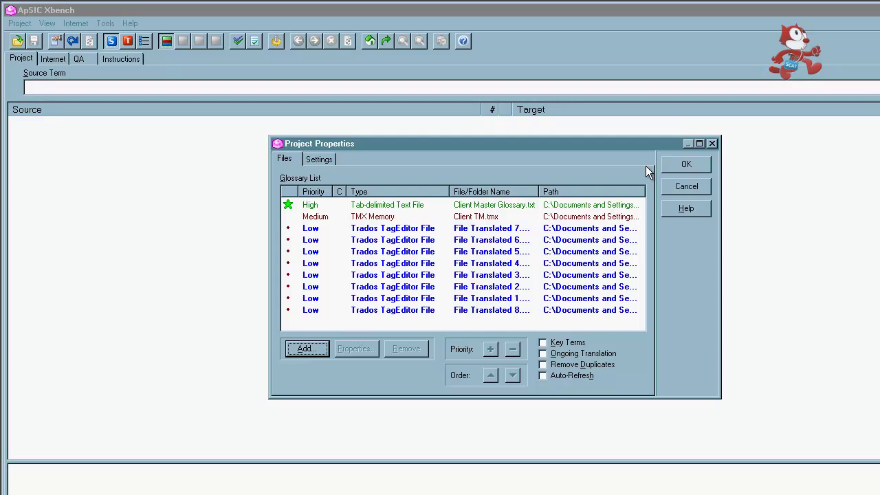
click(683, 167)
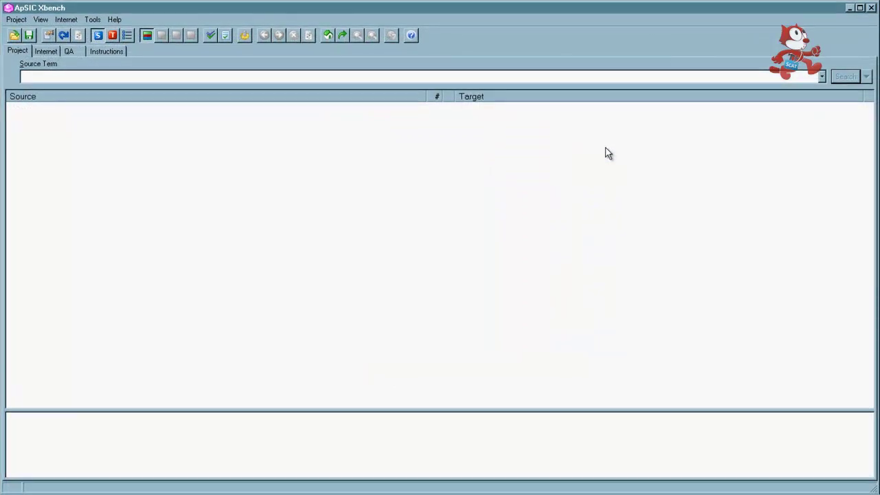
Search the project for tire and inspect the Tires and Tire pressure entry details
text(ire)
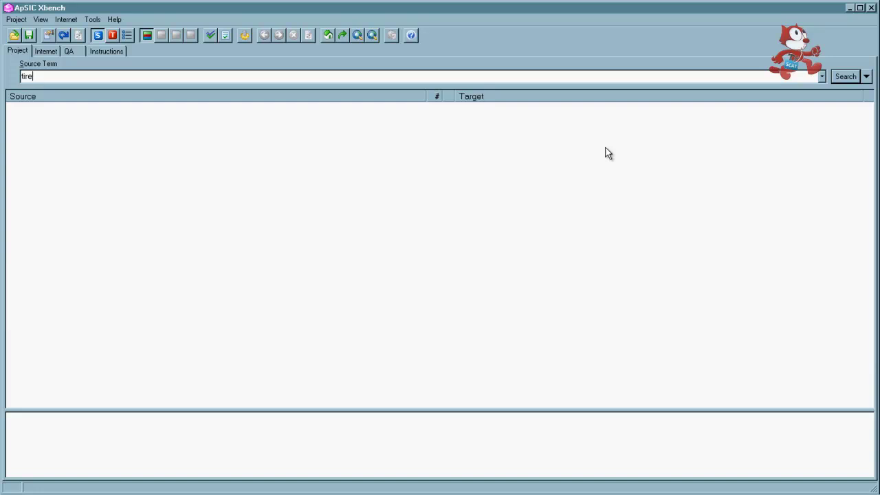
key(Return)
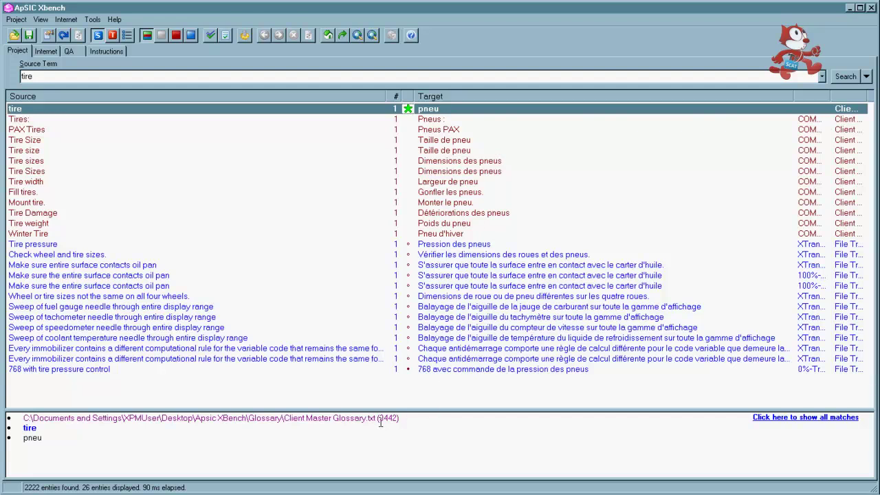
drag(376, 417, 285, 420)
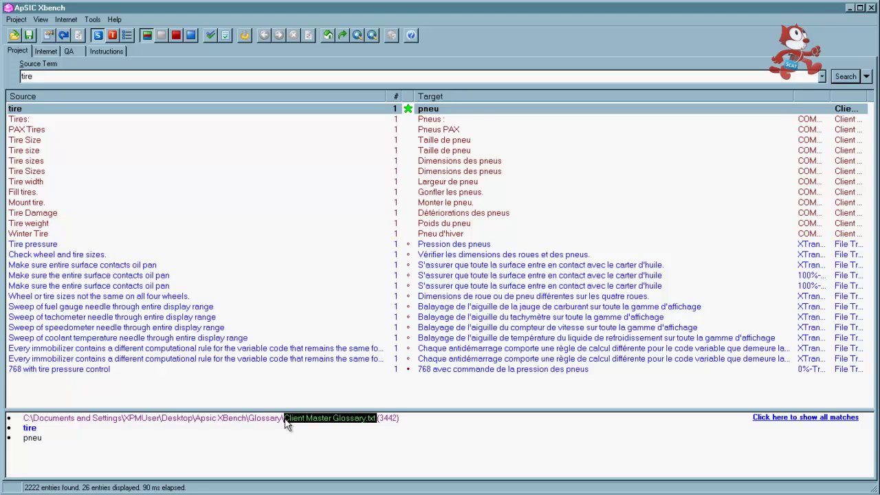
click(429, 121)
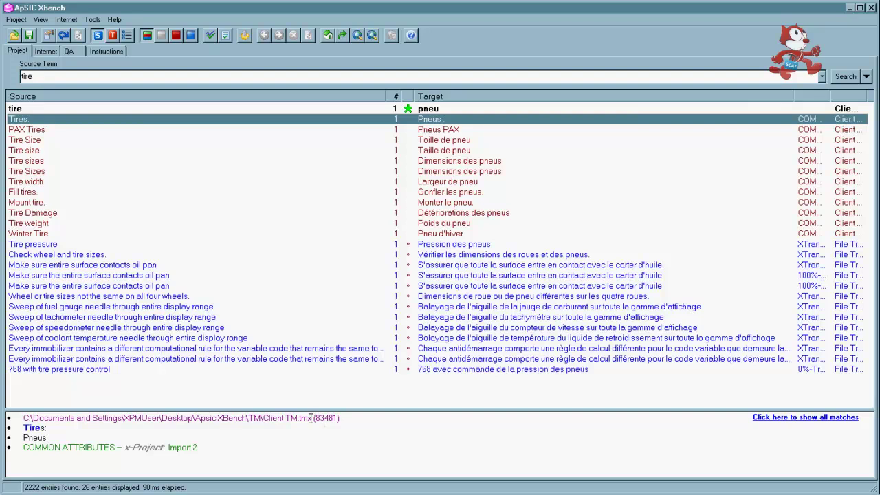
drag(312, 418, 260, 418)
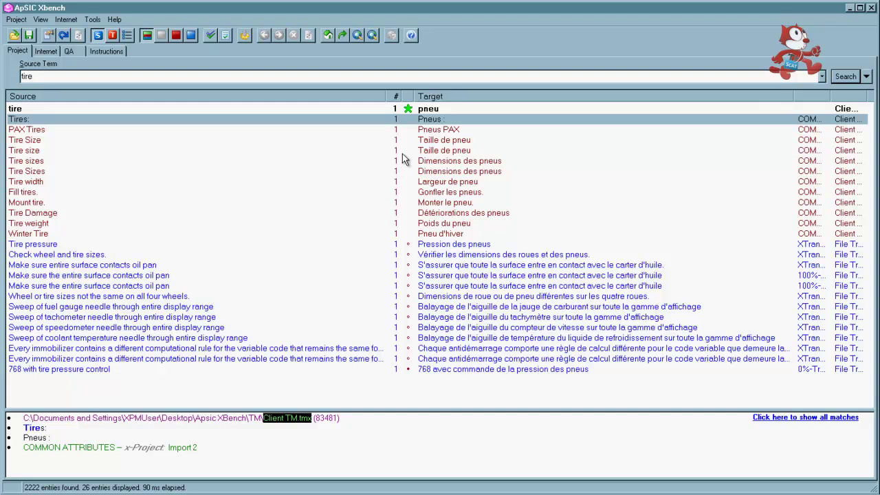
click(433, 246)
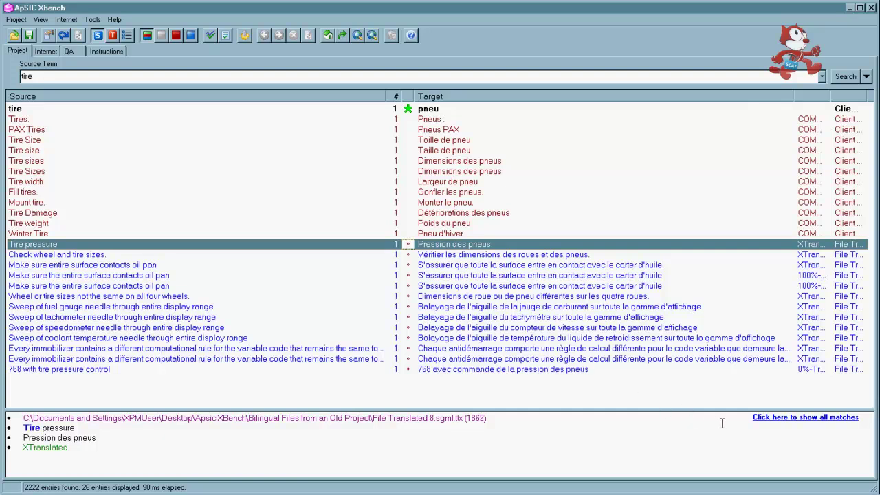
Show all 2222 matches for tire and select the search term
click(785, 417)
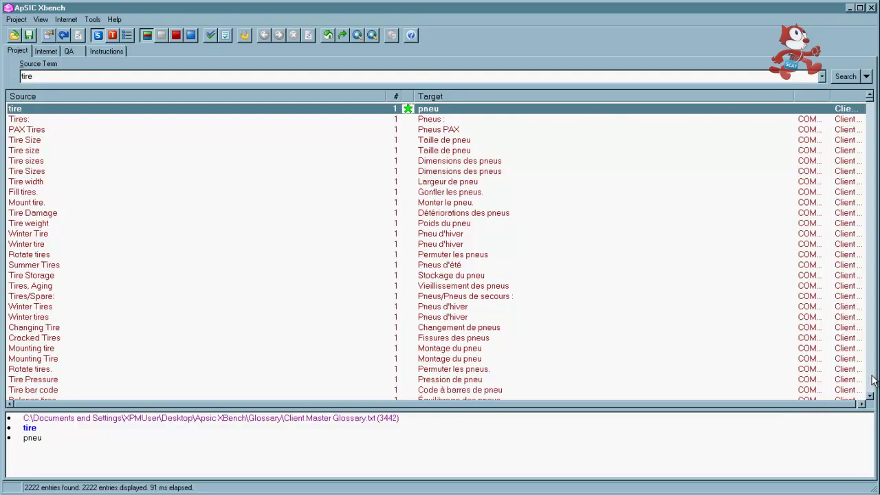
drag(872, 381, 872, 380)
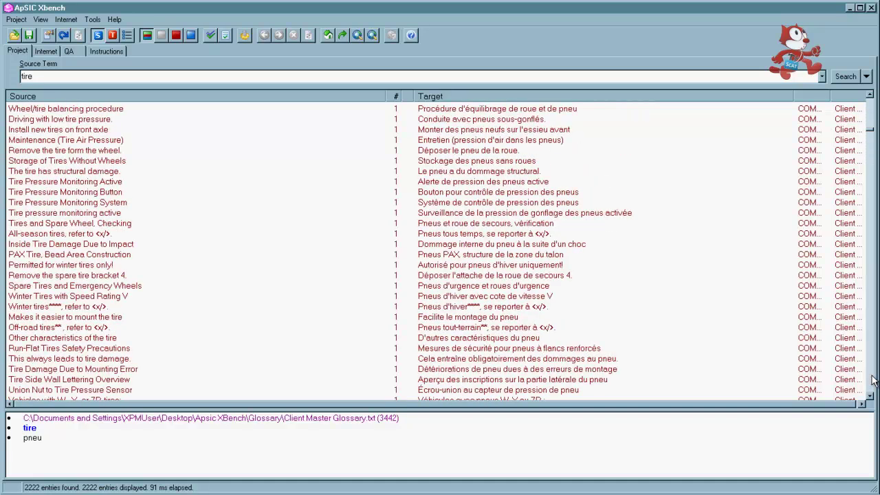
click(487, 77)
Search for bearing and step through bearing cup, bearing tab, Spun bearing, bearing bore and bearing cone
text(bearing)
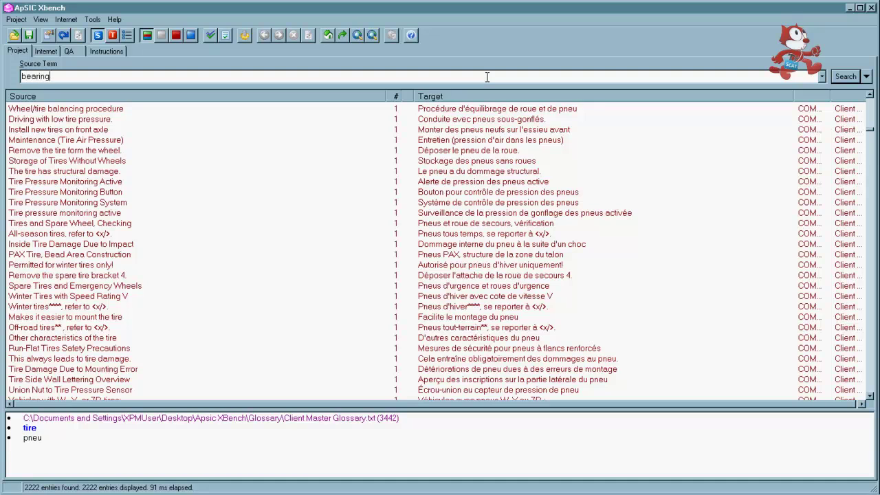
key(Return)
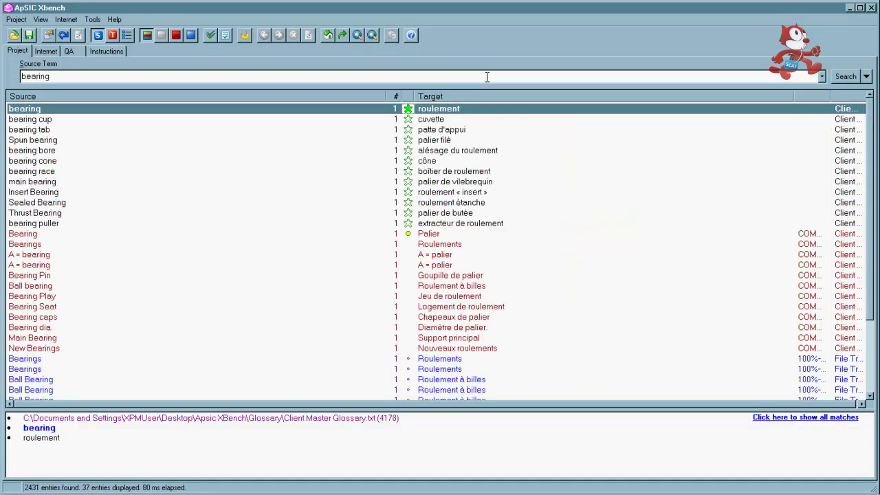
click(442, 123)
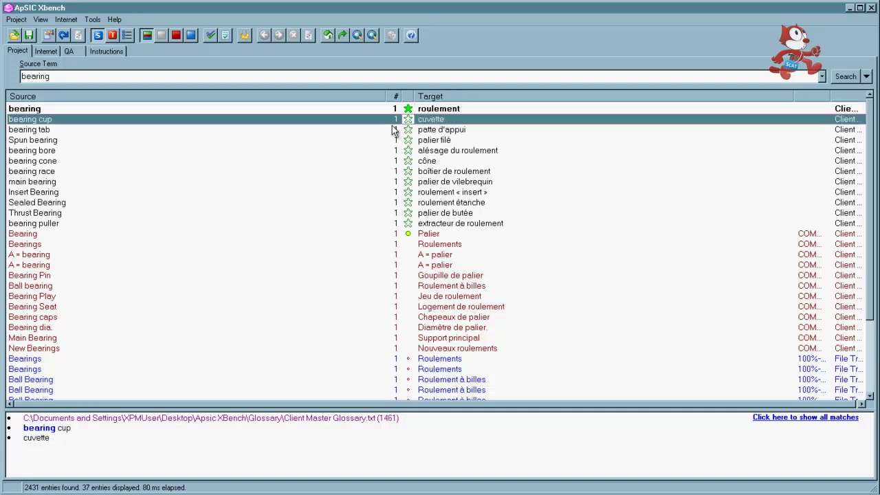
click(146, 131)
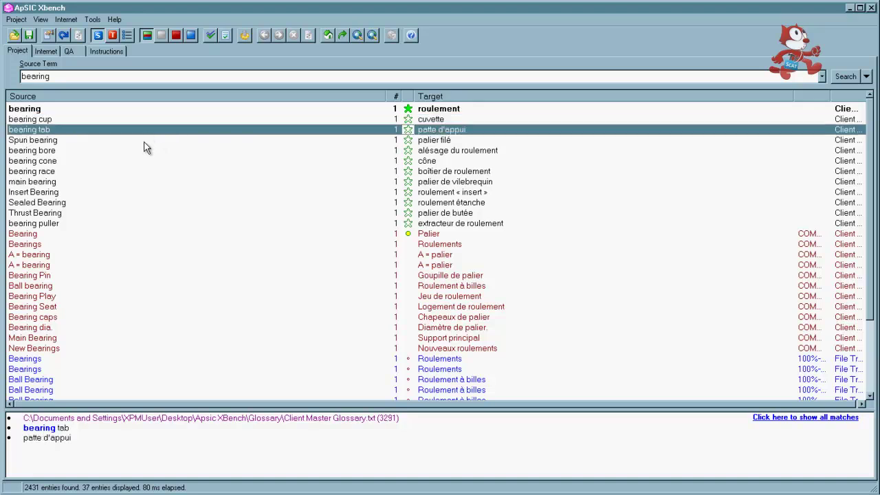
key(Down)
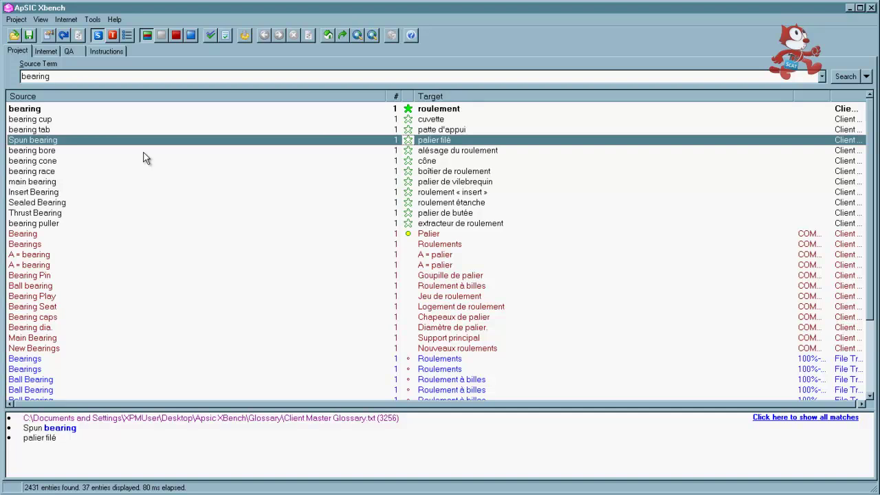
key(Down)
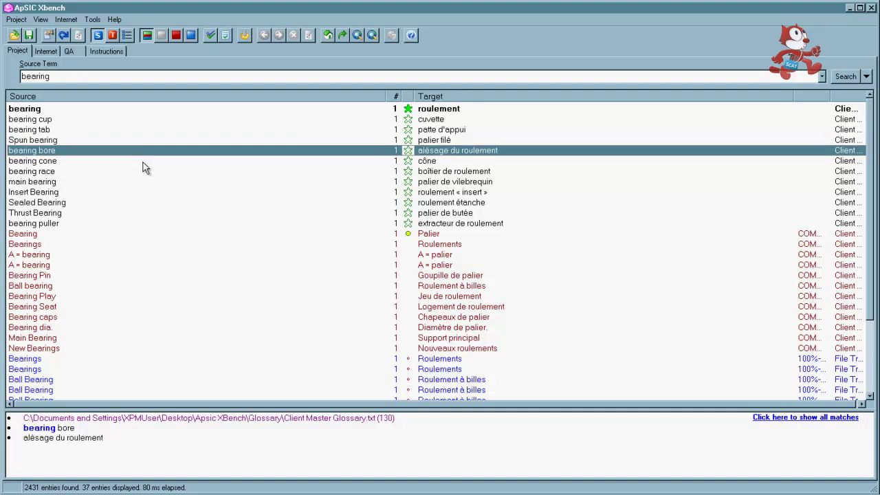
key(Down)
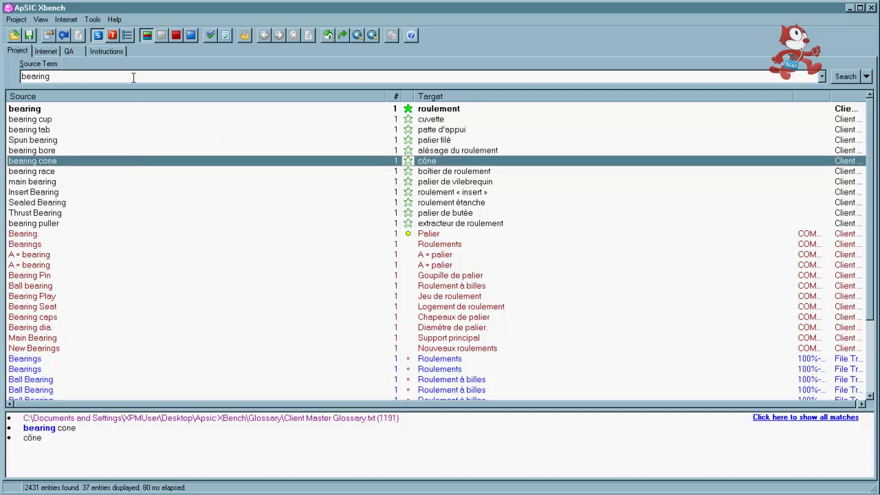
click(133, 78)
click(133, 78)
Search for 'bearing bushing' and select the bague porteuse and bagues-paliers translations
text(bushing)
key(Return)
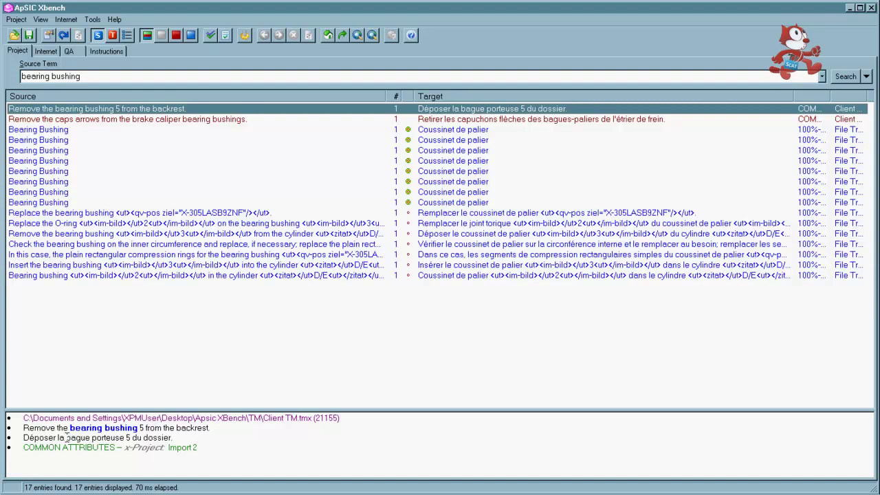
drag(66, 437, 119, 437)
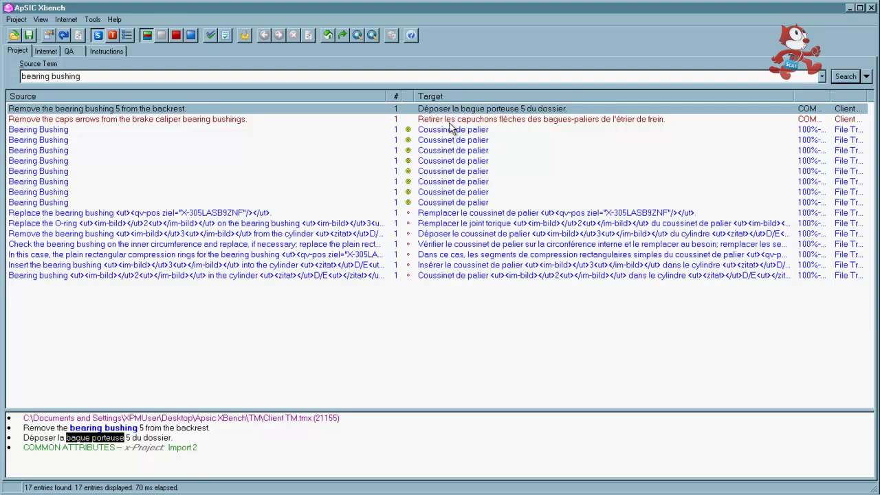
key(Down)
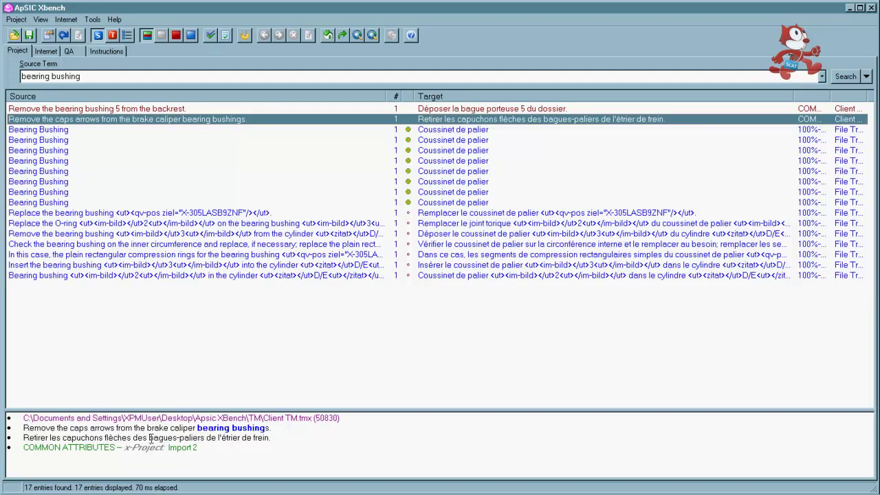
click(148, 438)
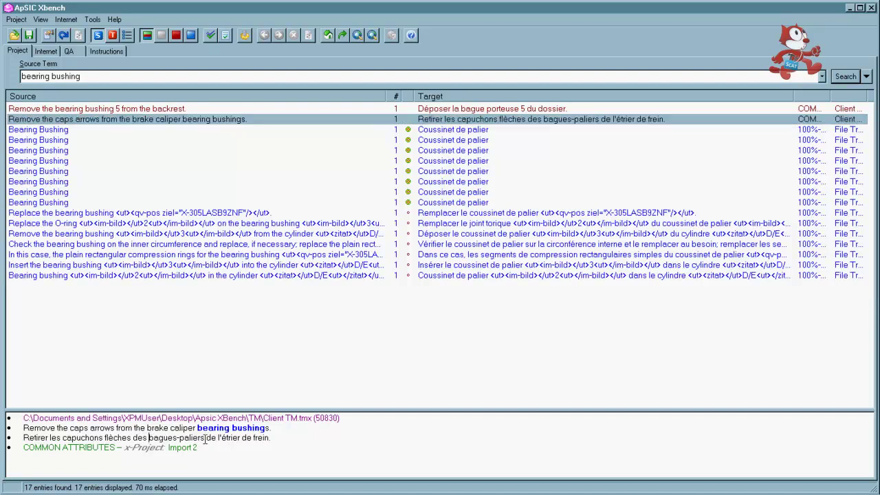
key(shift+Right)
key(shift+Right)
key(shift+Right)
key(shift+Right)
key(shift+Right)
key(shift+Right)
key(shift+Right)
key(shift+Right)
key(shift+Right)
key(shift+Right)
key(shift+Right)
key(shift+Right)
key(shift+Right)
key(shift+Right)
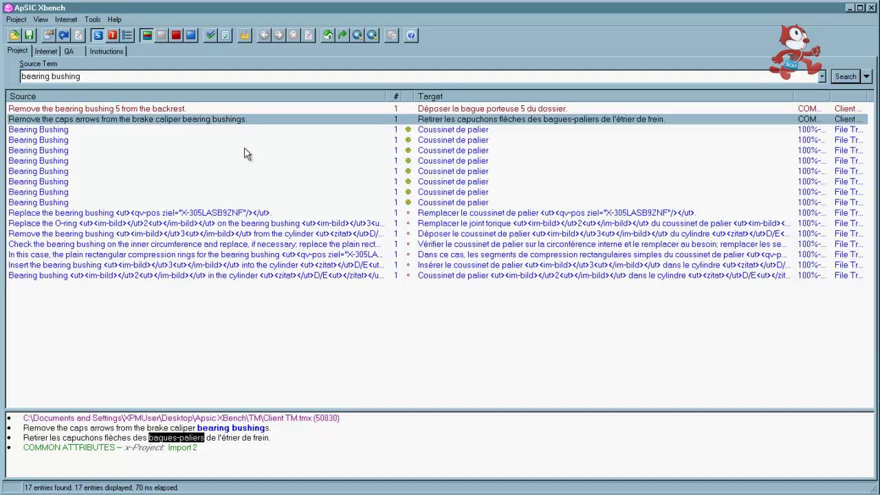
Select the Coussinet de palier translation of the first Bearing Bushing entry
click(248, 131)
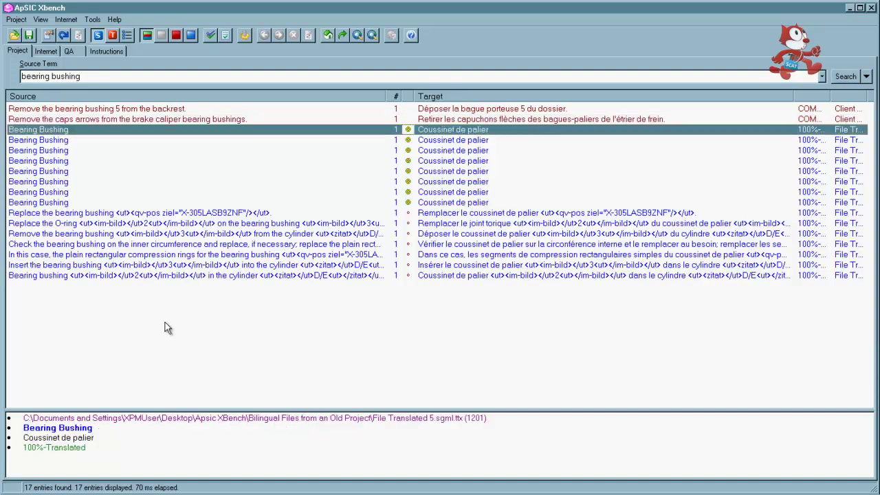
click(28, 438)
key(shift+Right)
key(shift+Right)
key(shift+Right)
key(shift+Right)
key(shift+Right)
key(shift+Right)
key(shift+Right)
key(shift+Right)
key(shift+Right)
key(shift+Right)
key(shift+Right)
key(shift+Right)
key(shift+Right)
key(shift+Right)
key(shift+Right)
key(shift+Right)
key(shift+Right)
key(shift+Right)
key(Home)
key(shift+End)
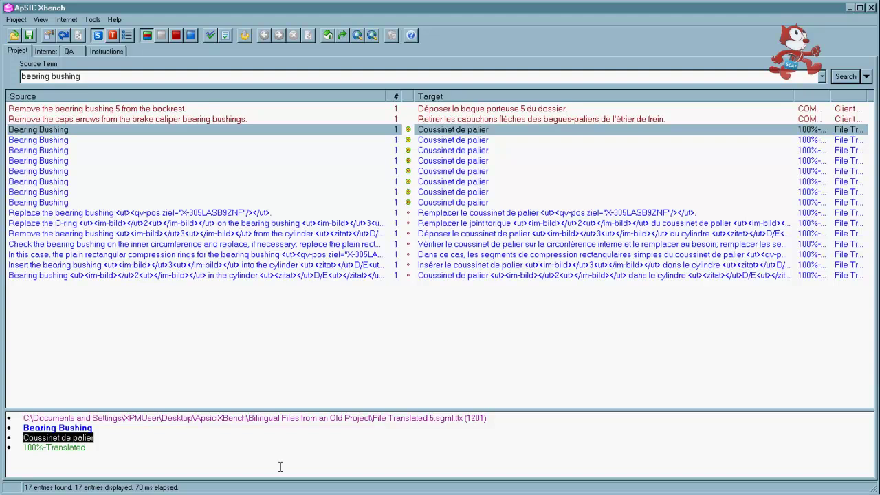
Clear the source term and search the target language for coussinet
click(114, 37)
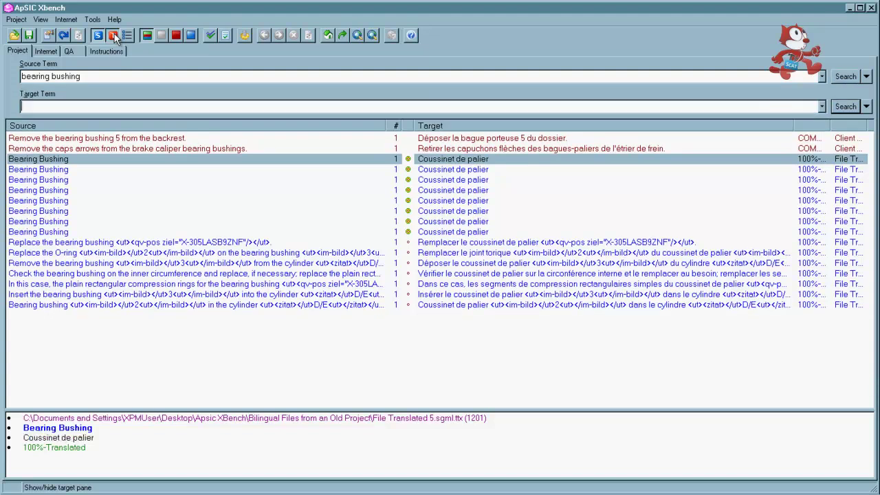
click(119, 76)
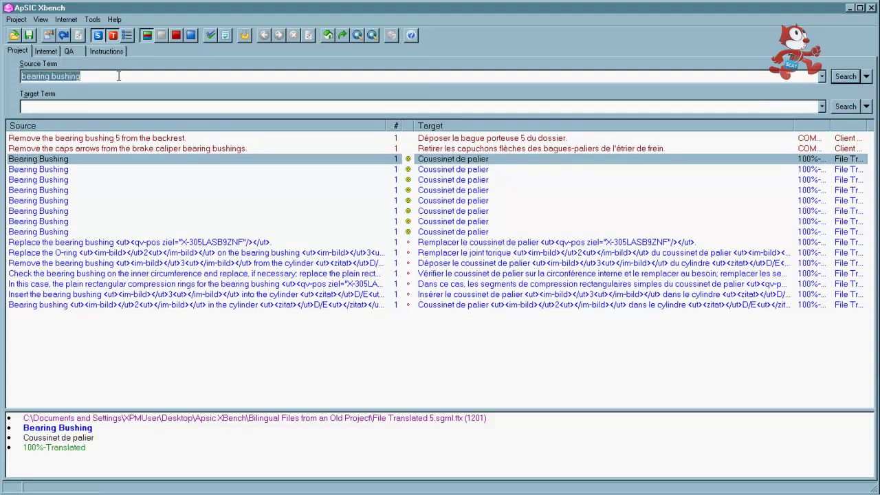
key(Delete)
click(120, 105)
text(couss)
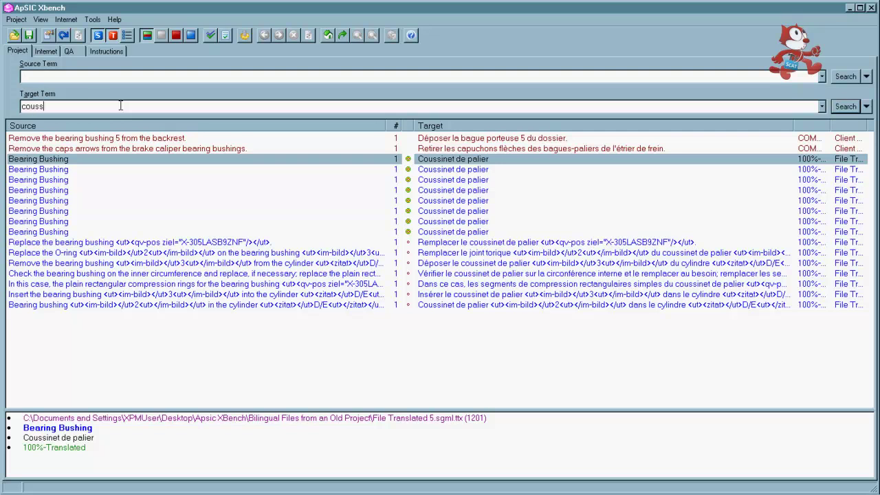
text(inet)
key(Return)
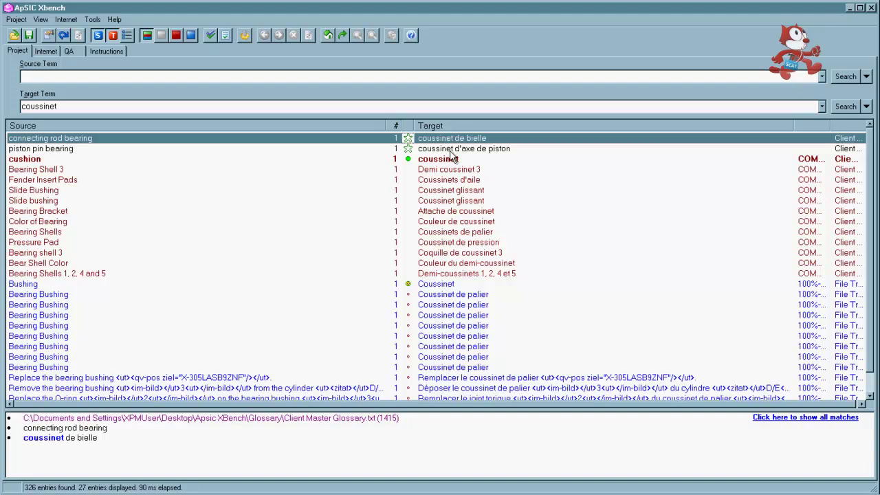
Review the piston pin bearing, cushion, Bearing Shell 3 and Bushing entries, then clear the coussinet term
click(450, 151)
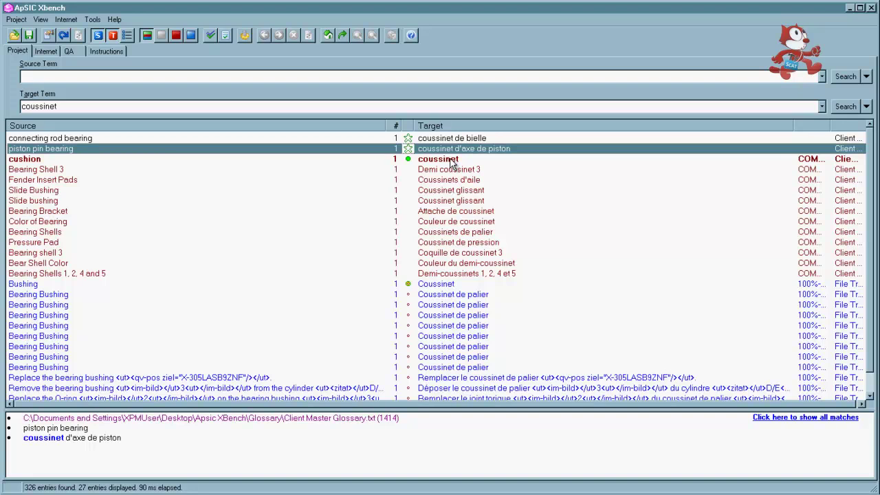
click(451, 161)
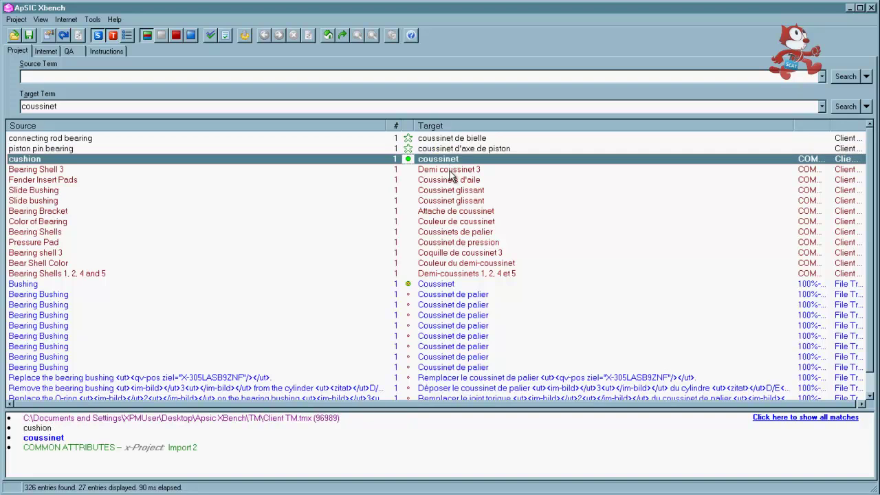
click(451, 171)
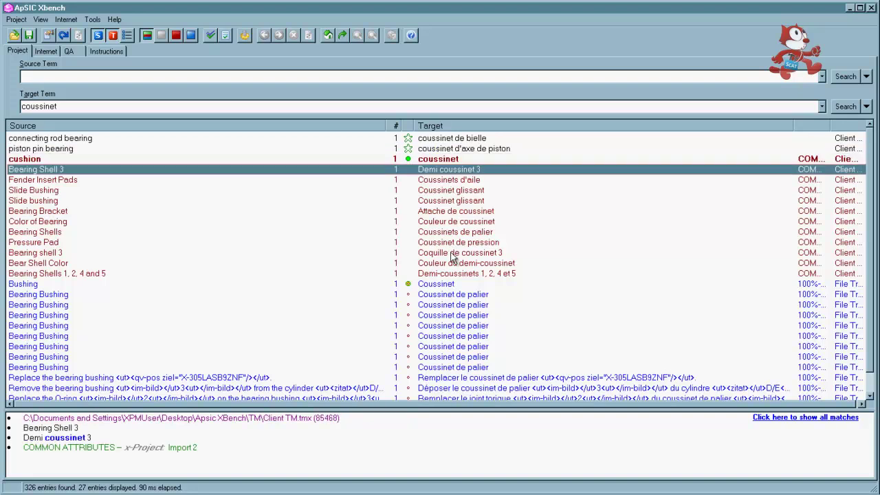
click(451, 286)
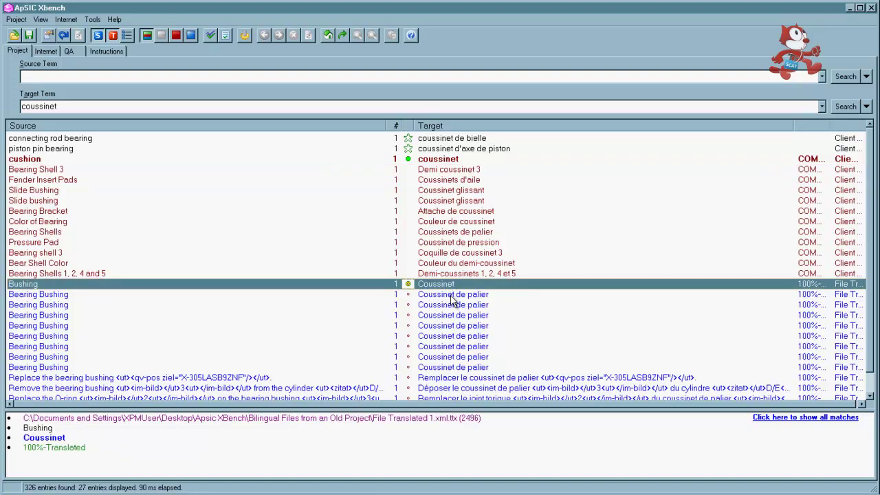
click(452, 296)
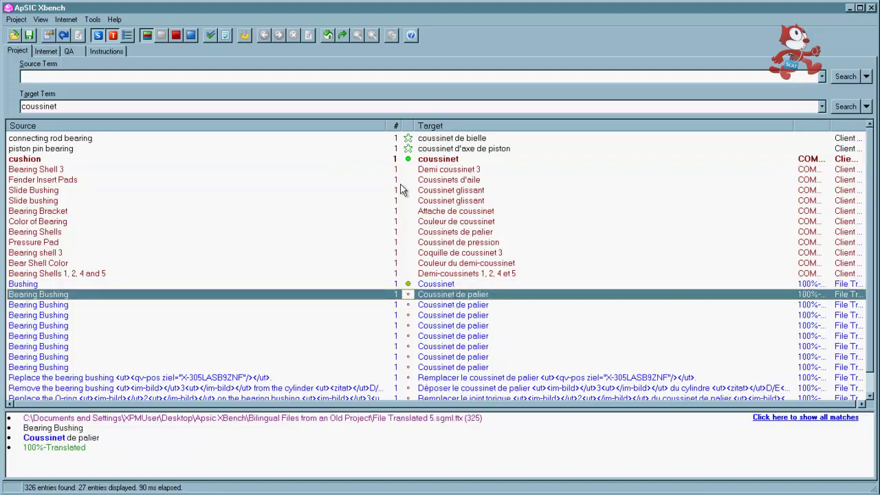
click(212, 105)
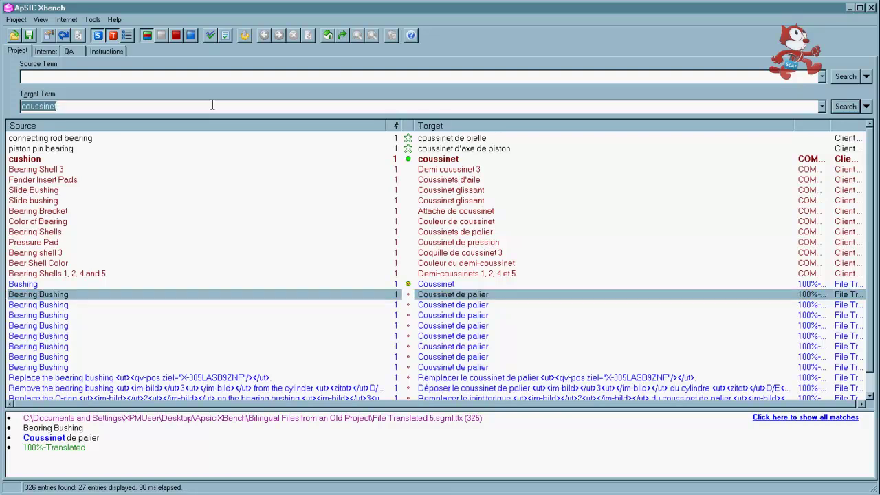
key(BackSpace)
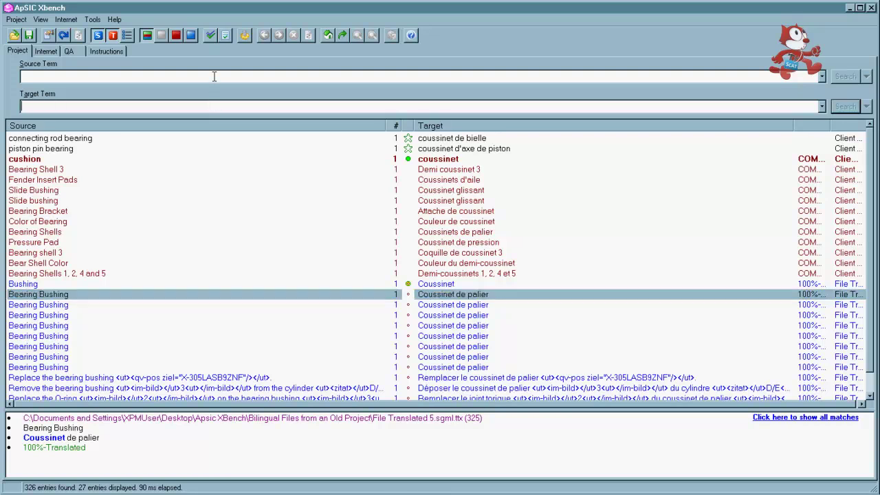
click(213, 77)
Enter bearing as the source term, show the search options, and type -roulement as the target term
text(beari)
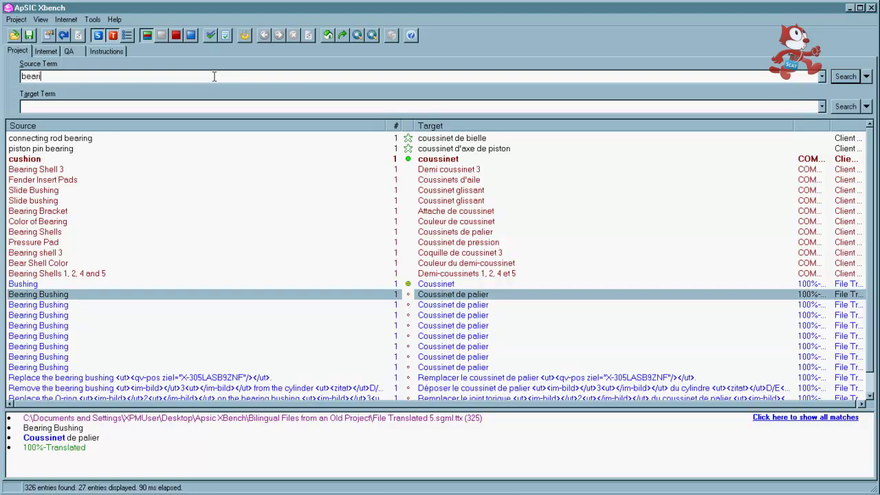
text(ng)
click(128, 38)
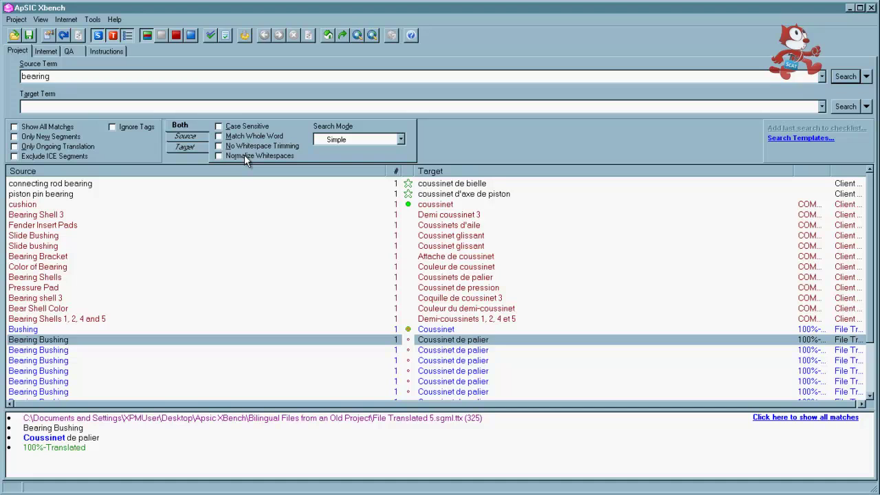
click(236, 107)
text(c)
text(roule)
text(ment)
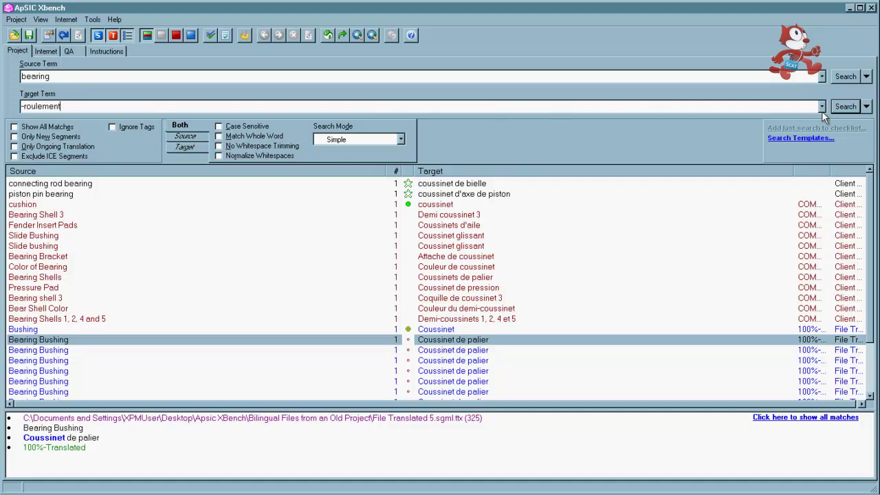
Run a PowerSearch for bearing excluding roulement, then delete the target term
click(866, 107)
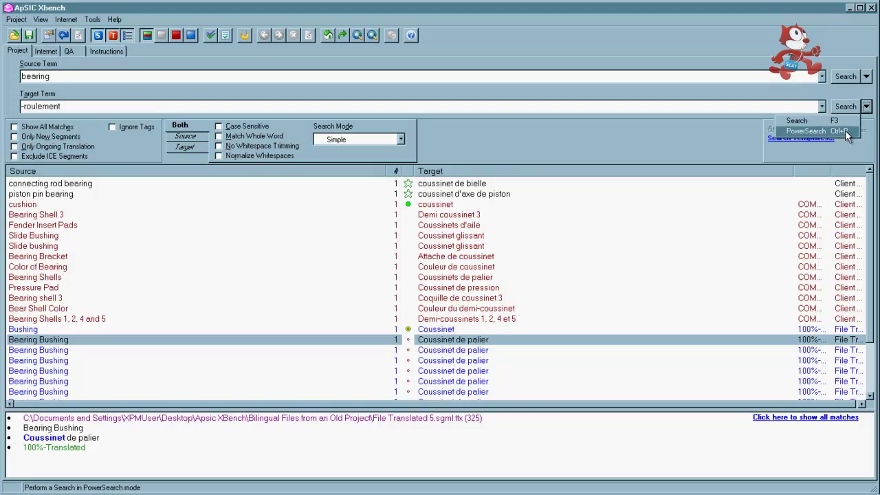
click(847, 132)
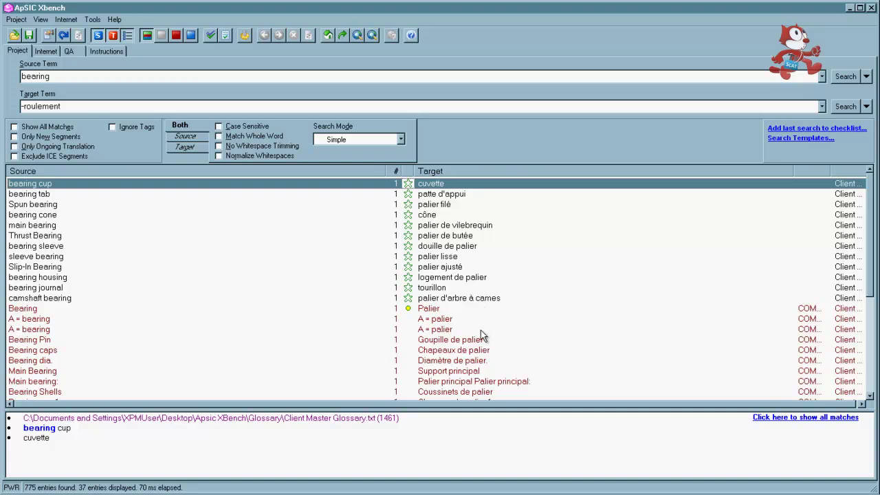
click(457, 107)
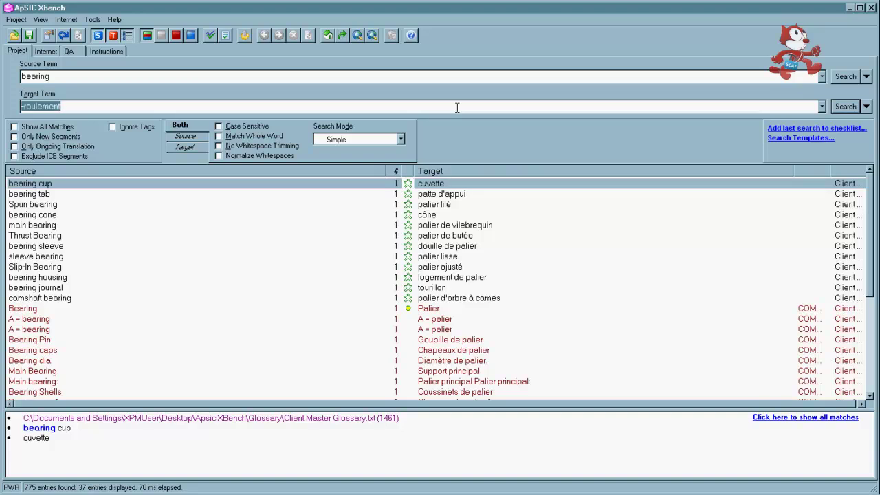
key(BackSpace)
Rerun the PowerSearch with target -cuvette and inspect the bearing bore and bearing race entries
text(-cuvette)
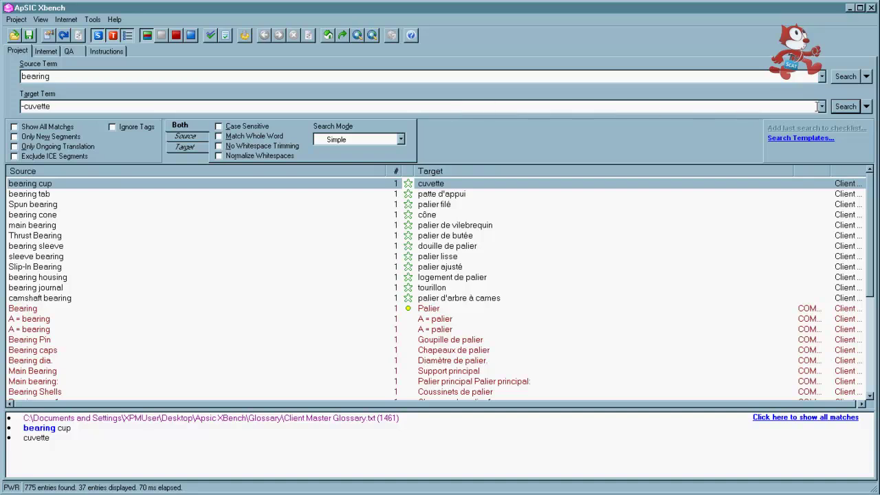
click(866, 107)
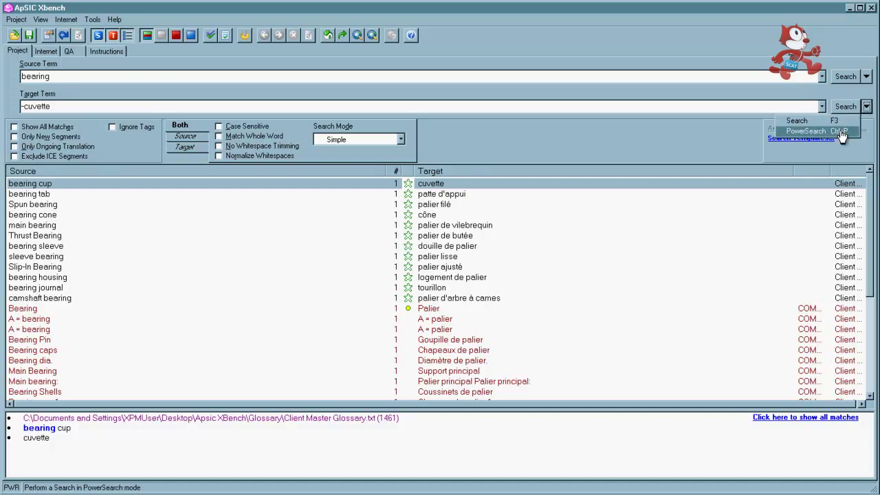
click(841, 131)
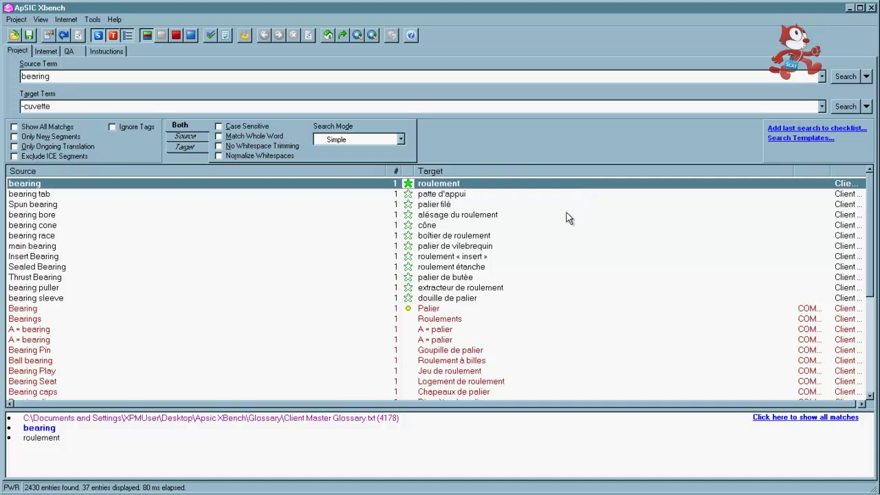
click(543, 214)
click(540, 235)
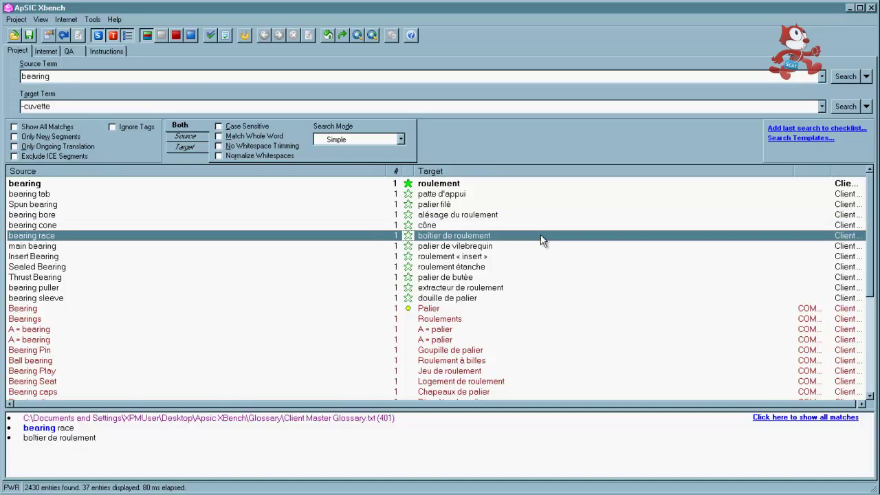
click(488, 106)
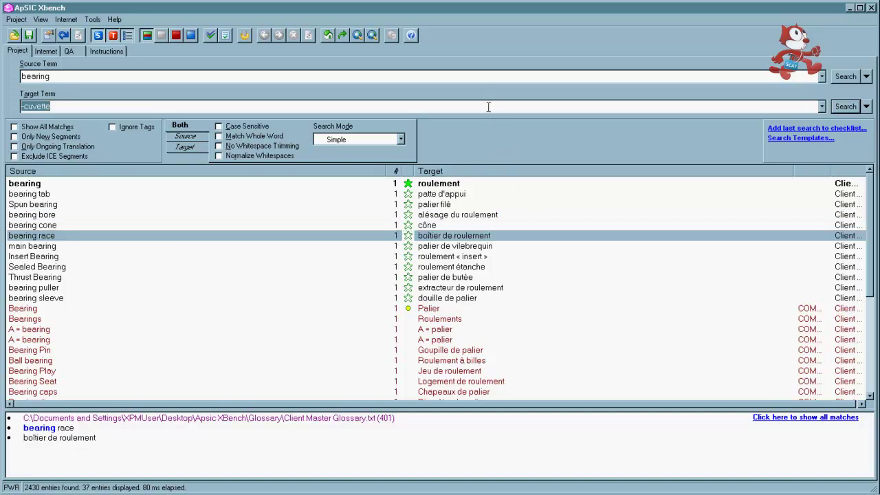
Clear both search terms and set the Search Mode to MS Word Wildcards
key(Delete)
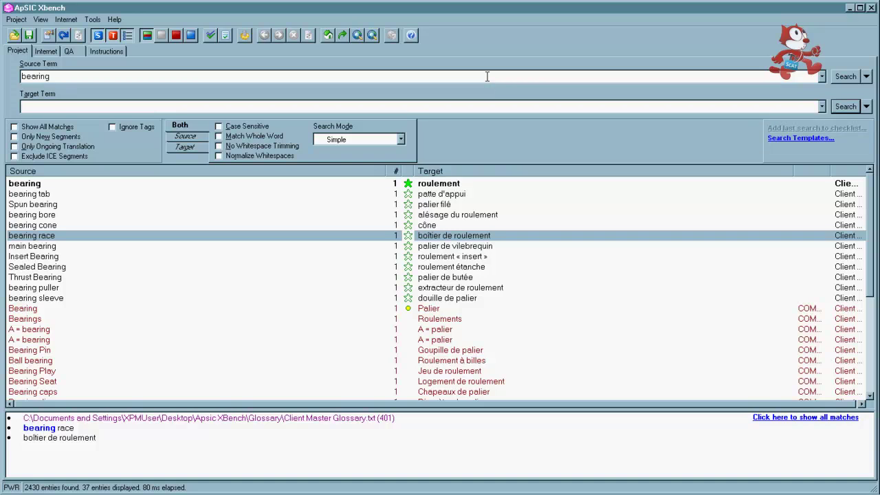
click(487, 77)
key(Delete)
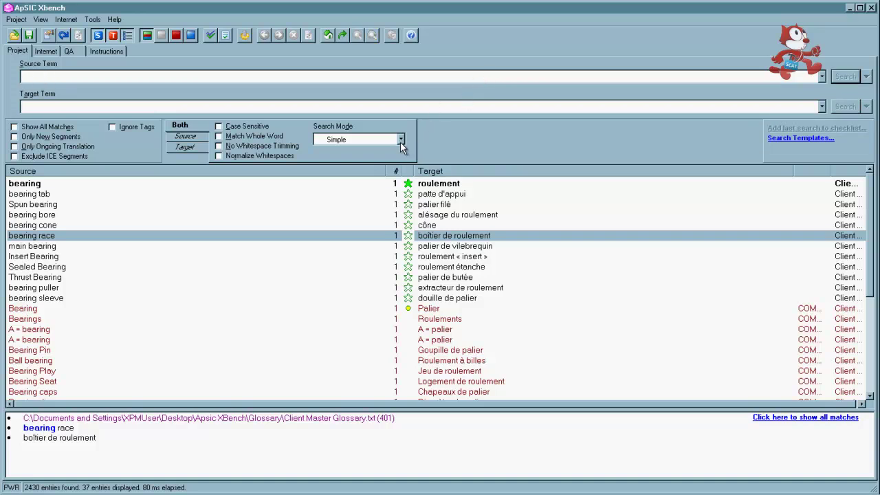
click(400, 140)
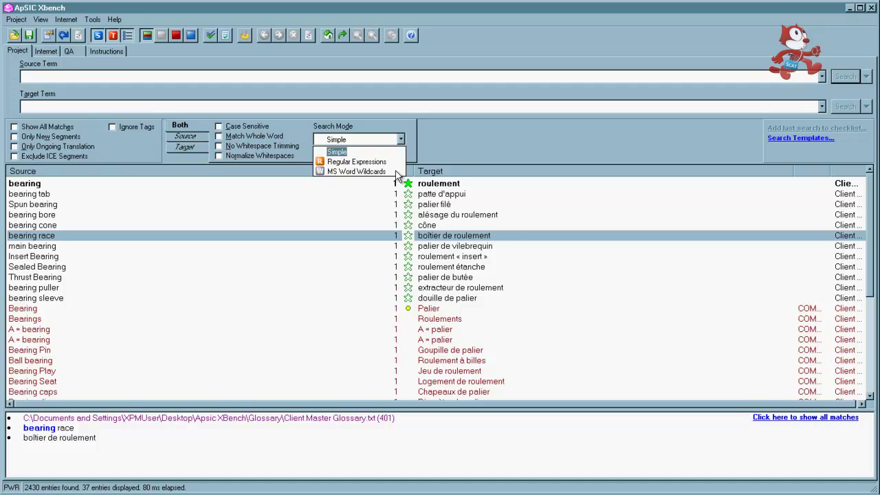
key(Down)
key(Down)
key(Return)
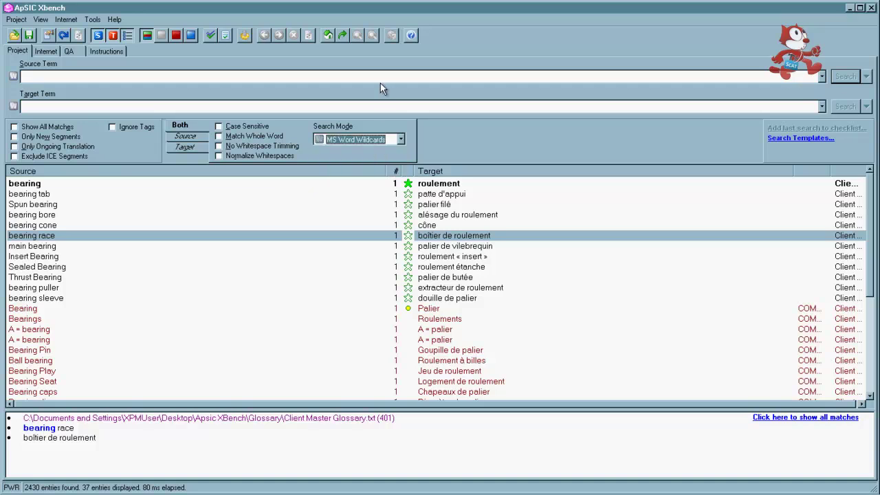
Search for b*ring and inspect the Boring Bar and backup ring matches
click(378, 76)
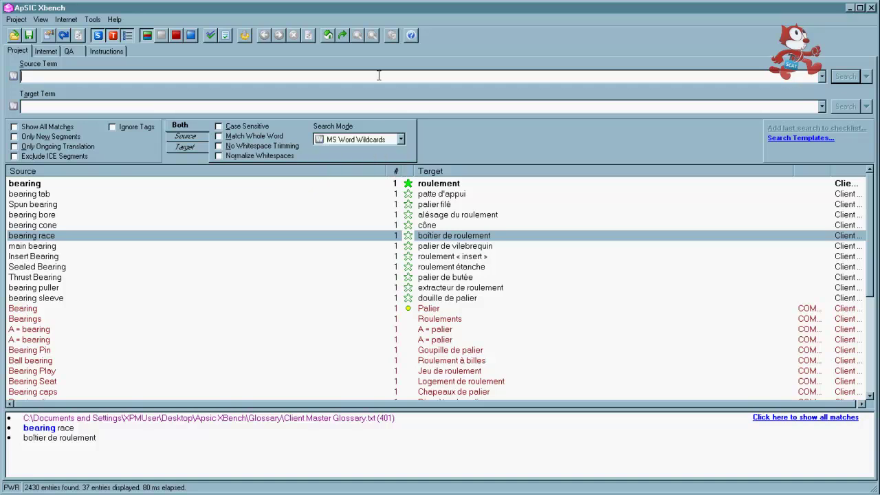
text(b)
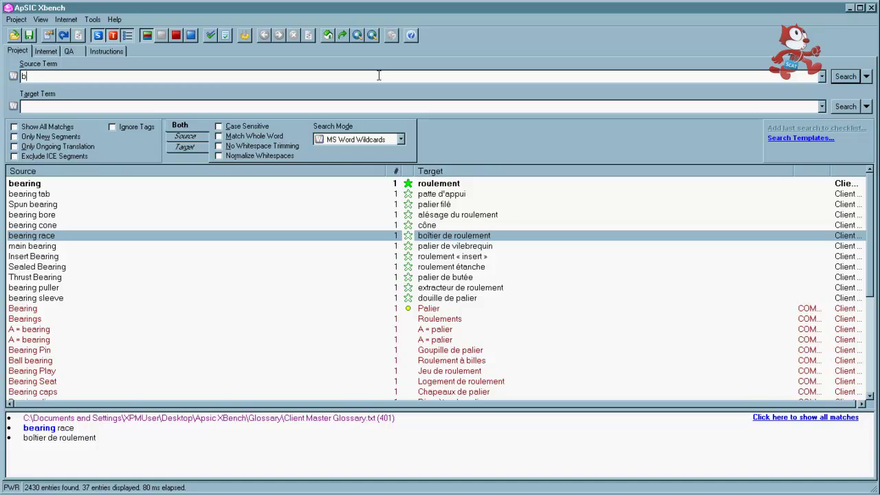
text(*ring)
key(Return)
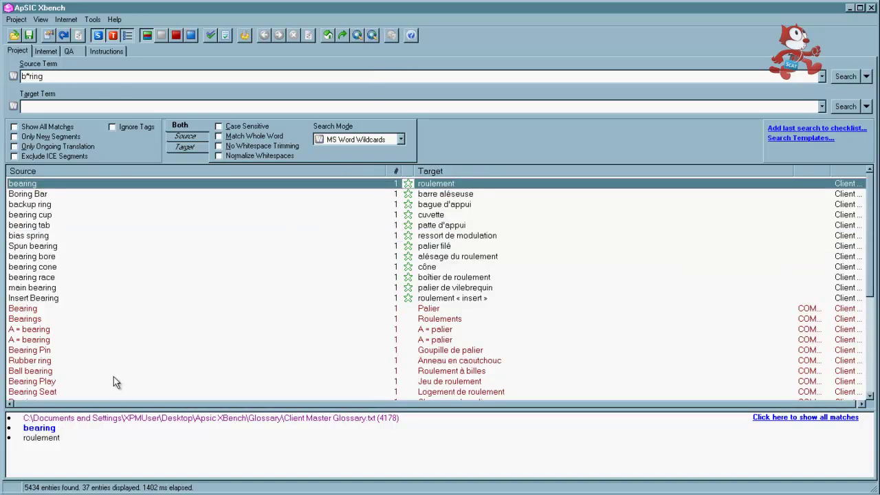
click(48, 197)
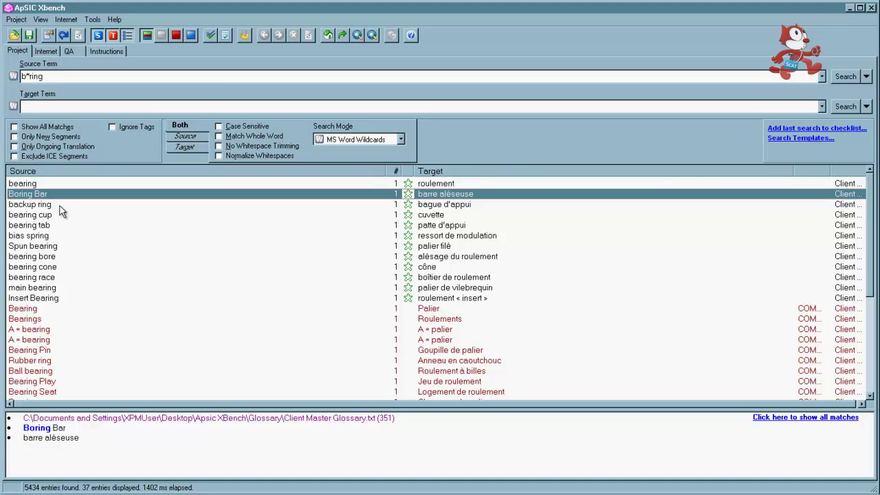
click(59, 206)
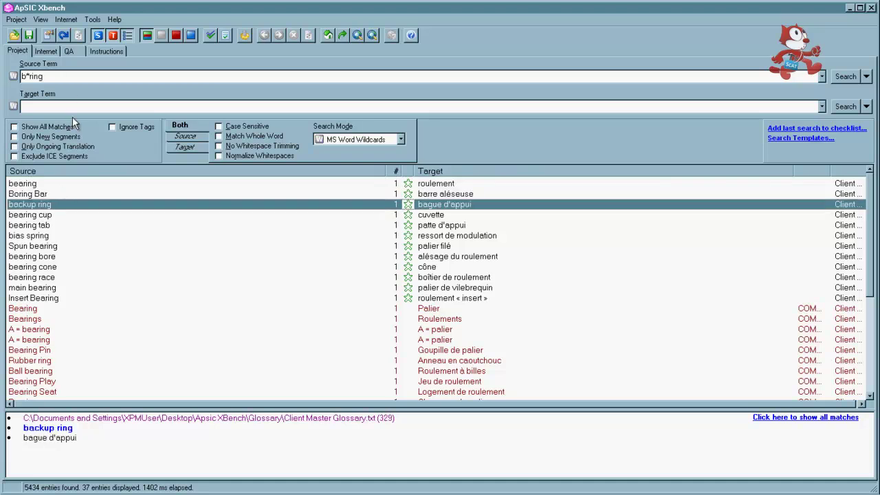
Change the source term to b?ring, search, and inspect the 'Bring up the main menu' entry
click(76, 77)
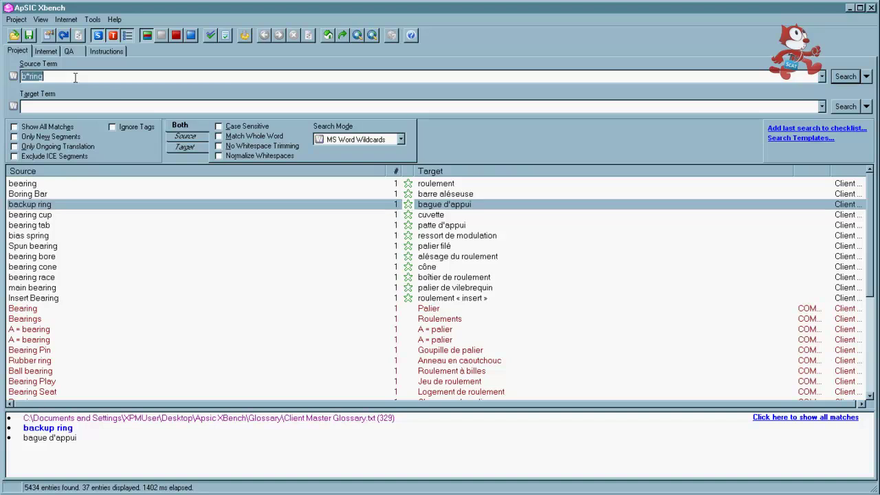
click(75, 76)
key(Left)
key(Left)
key(Left)
key(Left)
key(BackSpace)
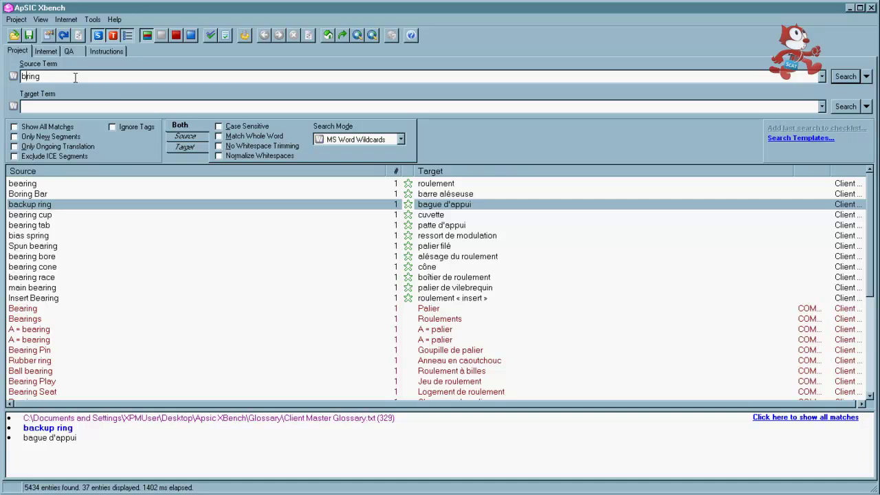
text(?)
key(Return)
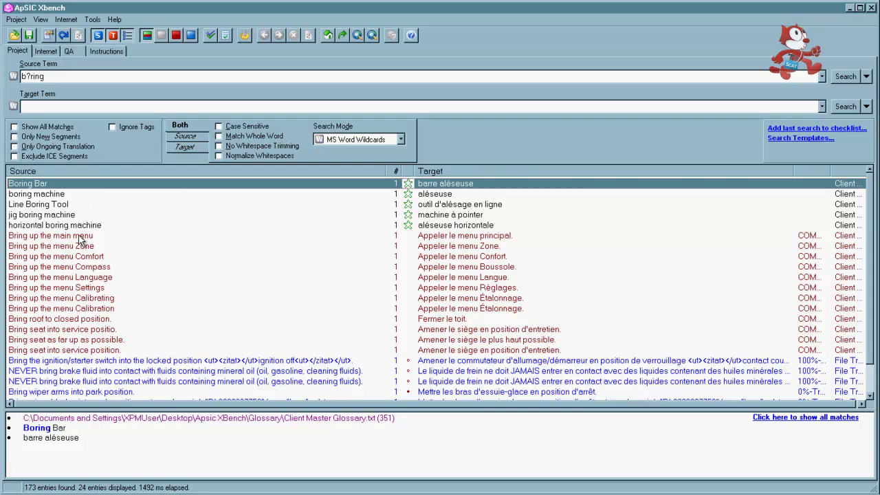
click(80, 238)
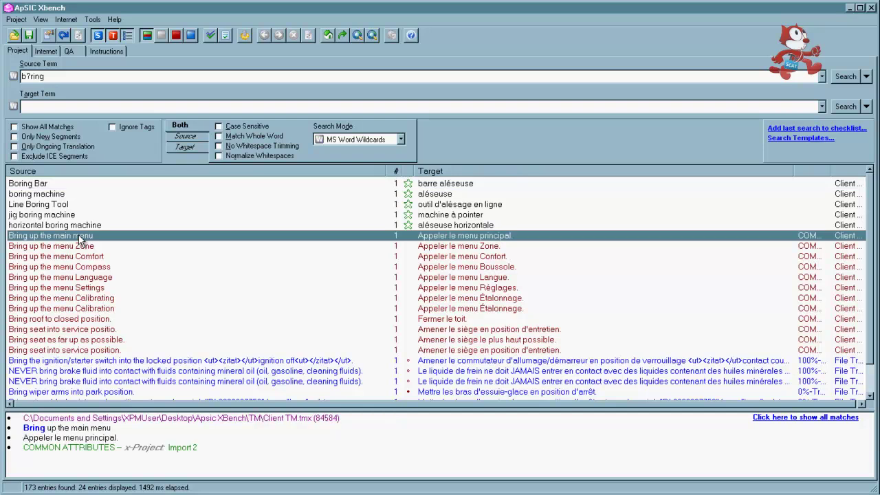
Change the source term to b??ring and rerun the wildcard search
click(76, 76)
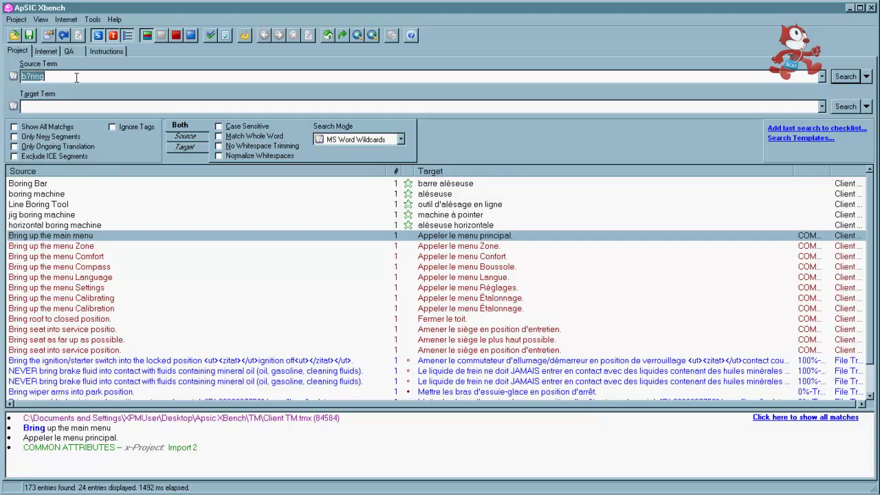
click(76, 77)
key(Left)
key(Left)
text(?)
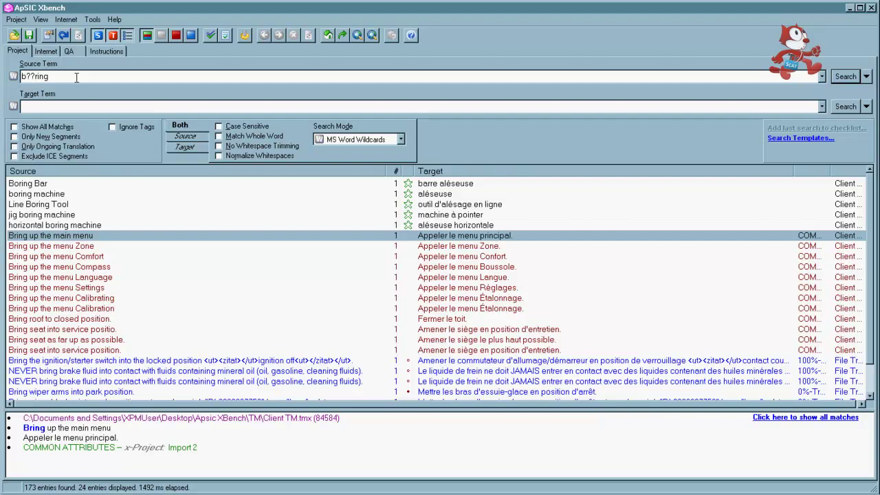
key(Return)
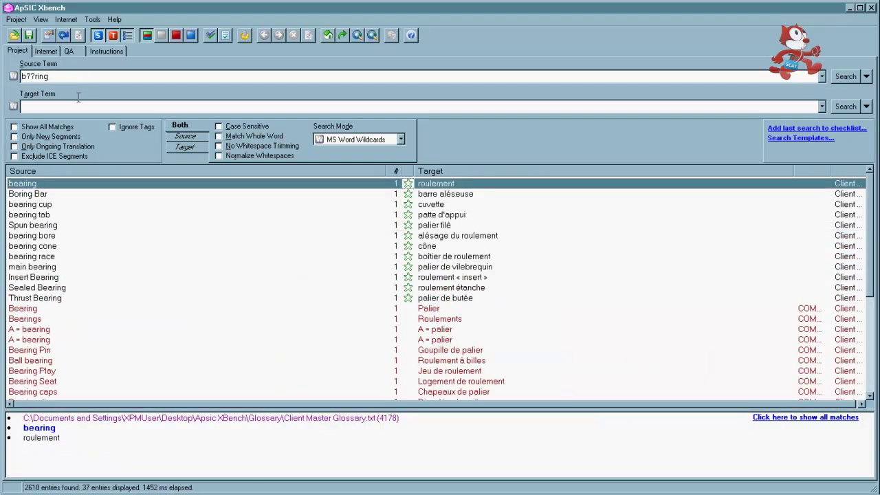
Search Google for the exact phrase "bearing bushing" and open Alibaba's Bearing Bushing Manufacturers page
click(90, 193)
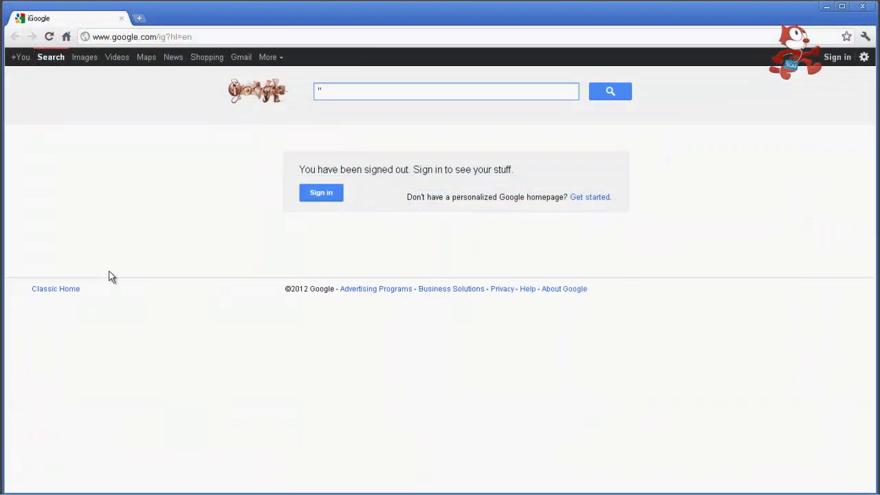
text(bearing bushing")
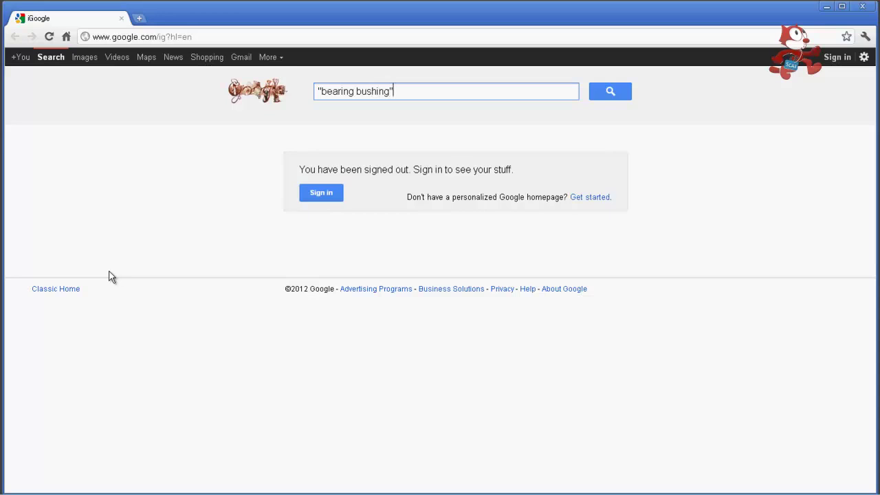
key(Return)
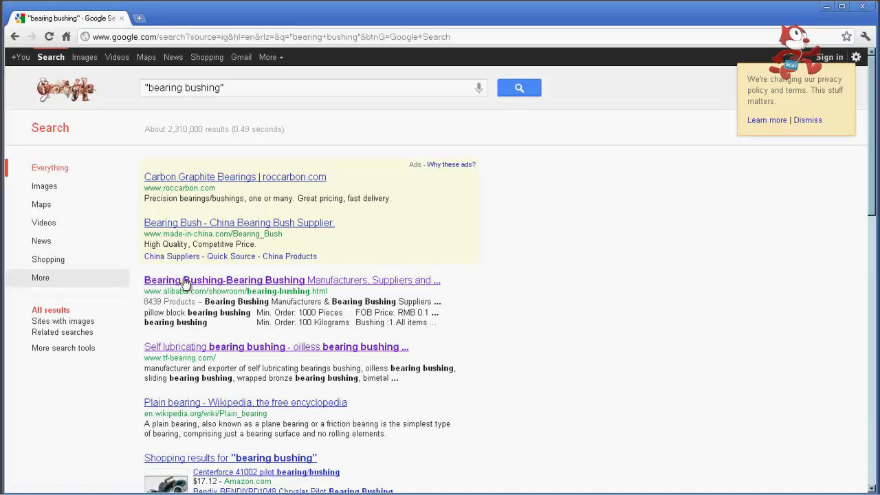
click(187, 285)
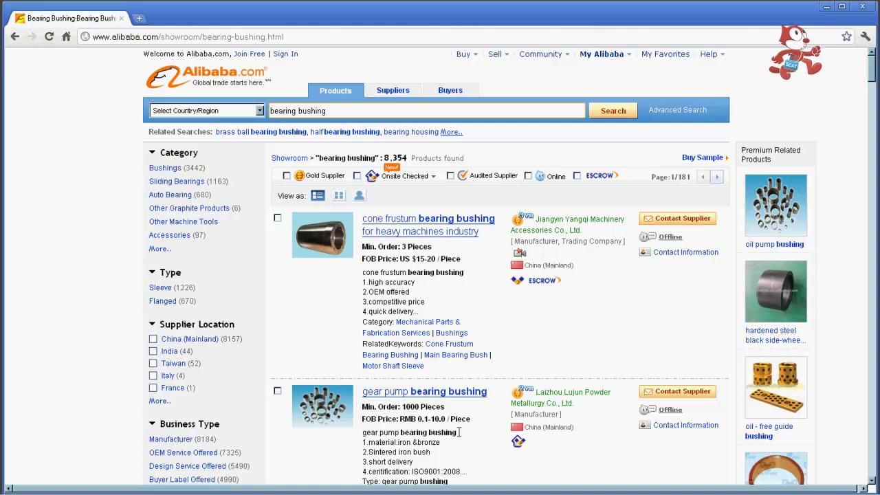
Copy 'bearing bushing' from the gear pump listing and send it to Xbench with Ctrl+Alt+Insert
drag(459, 433, 401, 432)
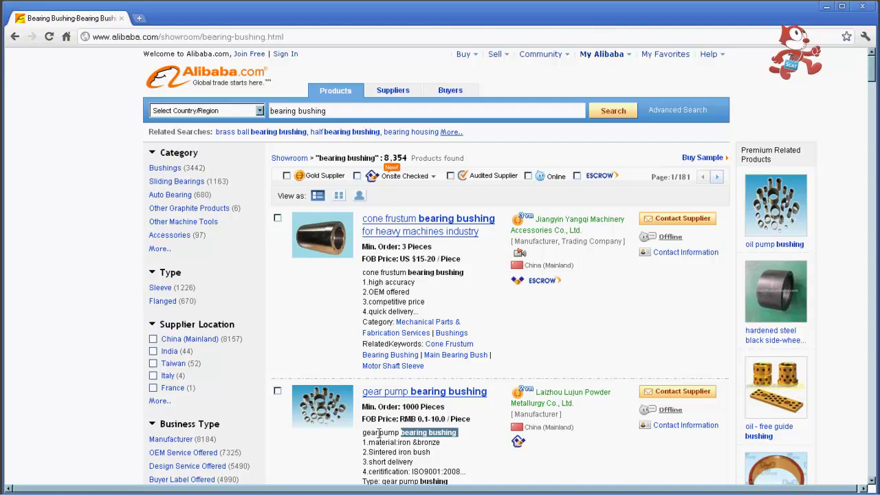
key(ctrl+c)
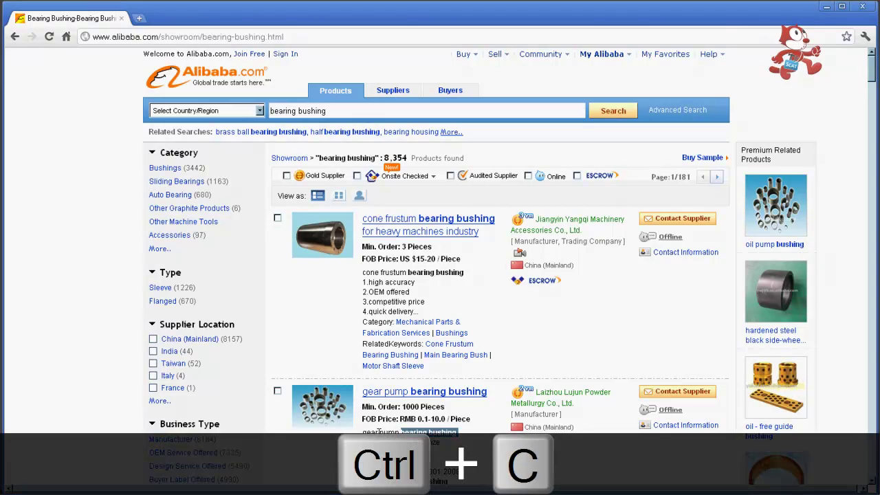
key(ctrl+alt+Insert)
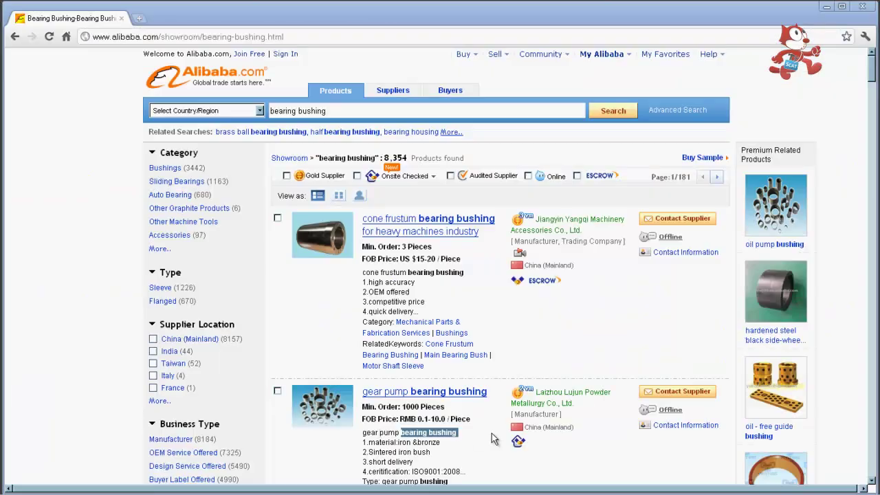
Copy the word 'corrosion' from the ball retainer listing further down the page
scroll(493, 438, down, 3)
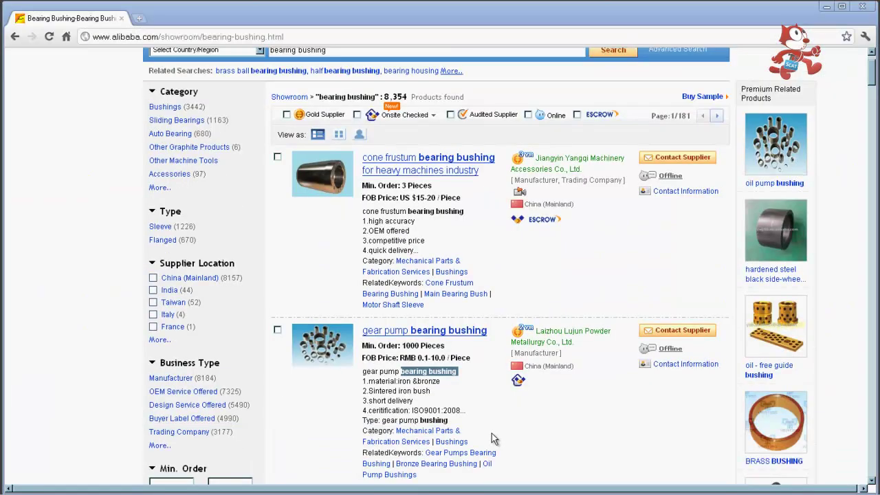
scroll(492, 433, down, 6)
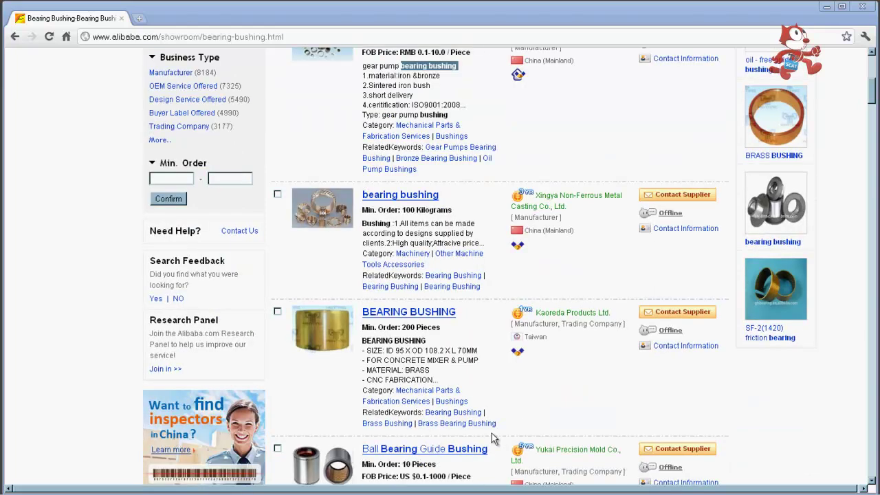
scroll(492, 438, down, 2)
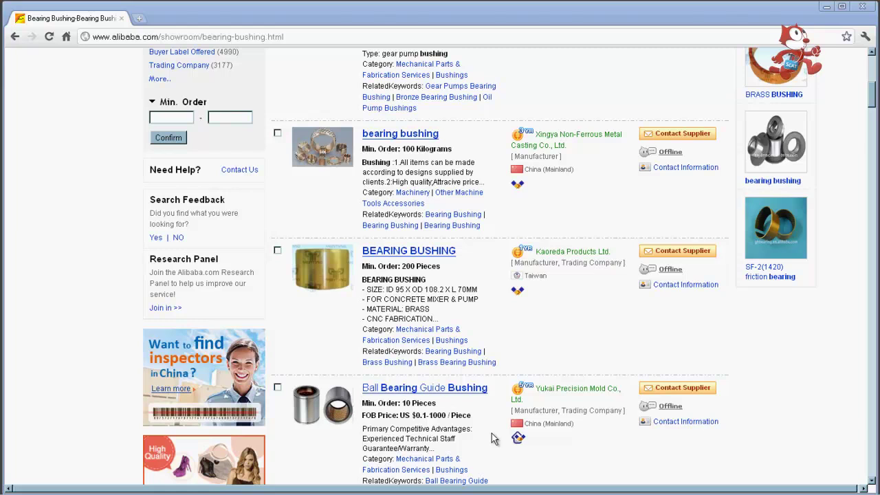
scroll(494, 438, down, 3)
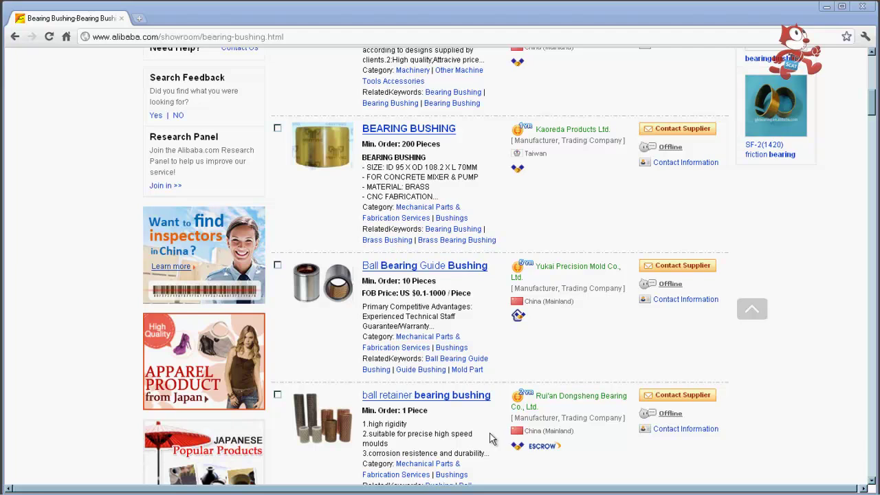
double_click(383, 454)
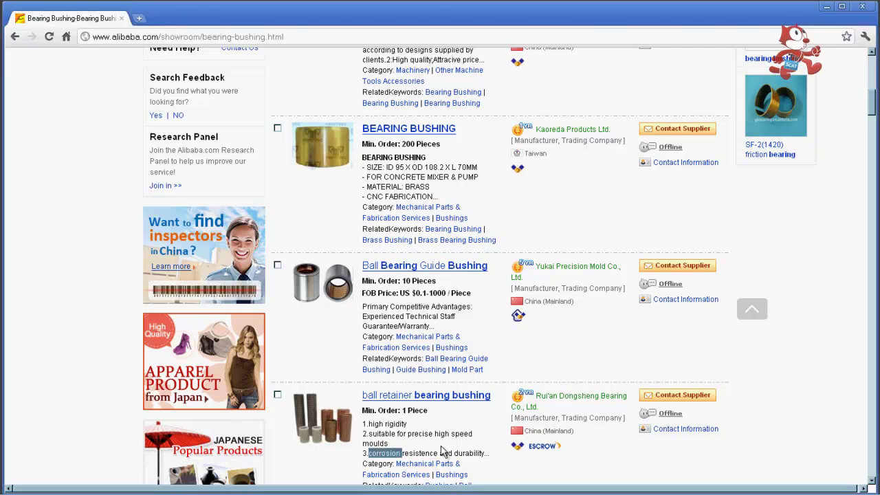
key(ctrl+c)
Search Xbench for the copied 'corrosion' (327 entries), then return to the Alibaba page
key(ctrl+alt+Insert)
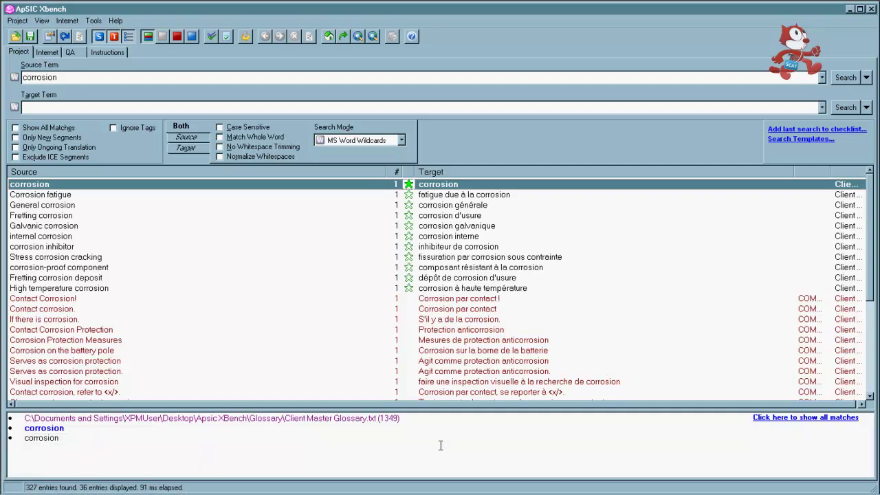
key(alt+Tab)
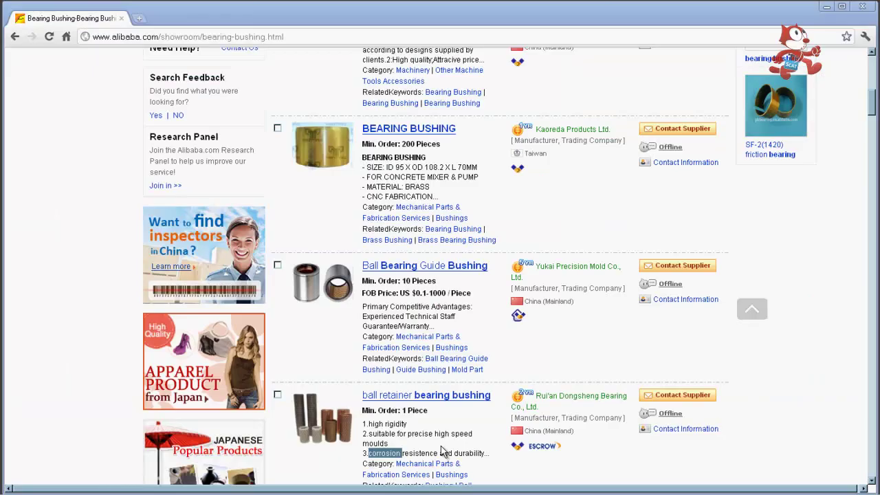
Copy 'steering joint' from the Bi-metal listing and search it in Xbench, finding no matches
scroll(443, 452, down, 3)
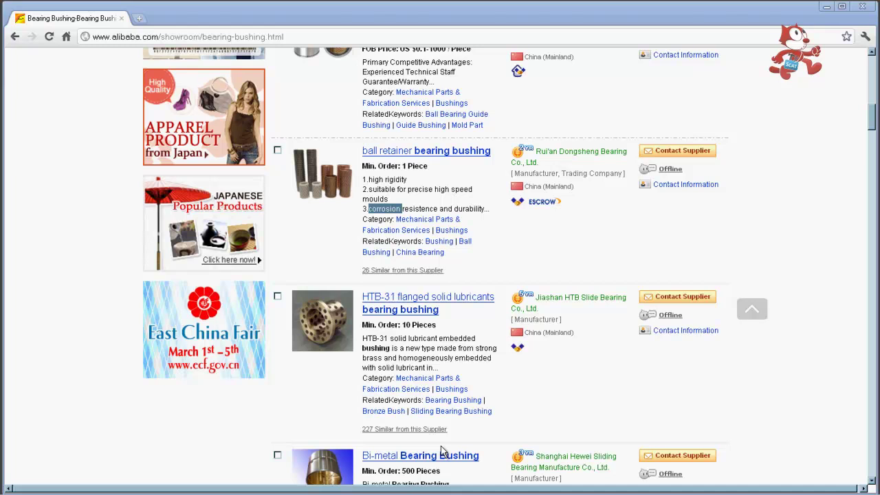
scroll(443, 451, down, 2)
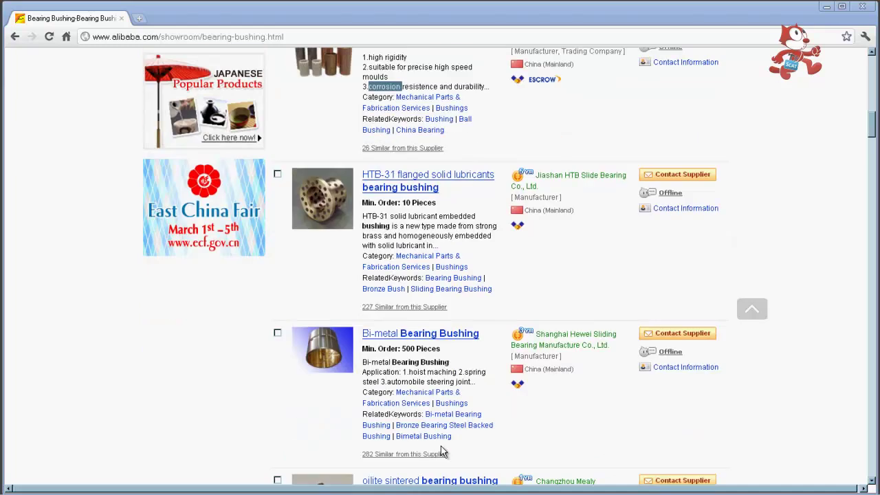
double_click(440, 382)
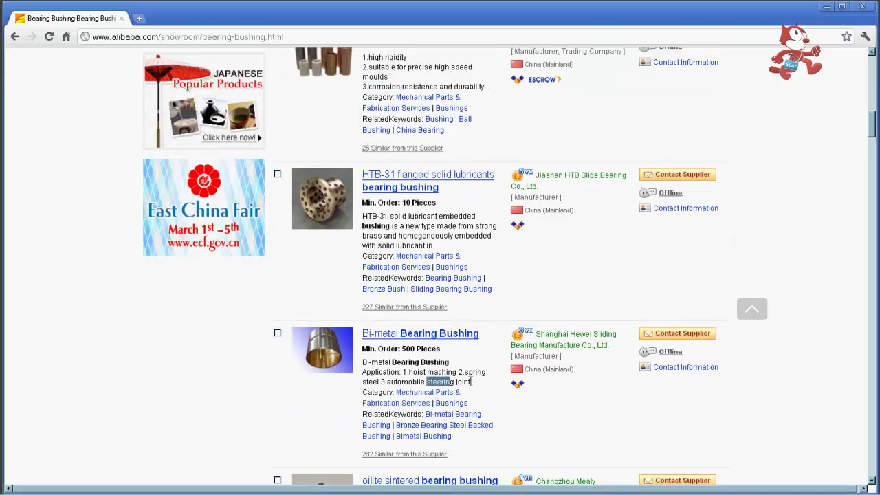
drag(472, 382, 474, 382)
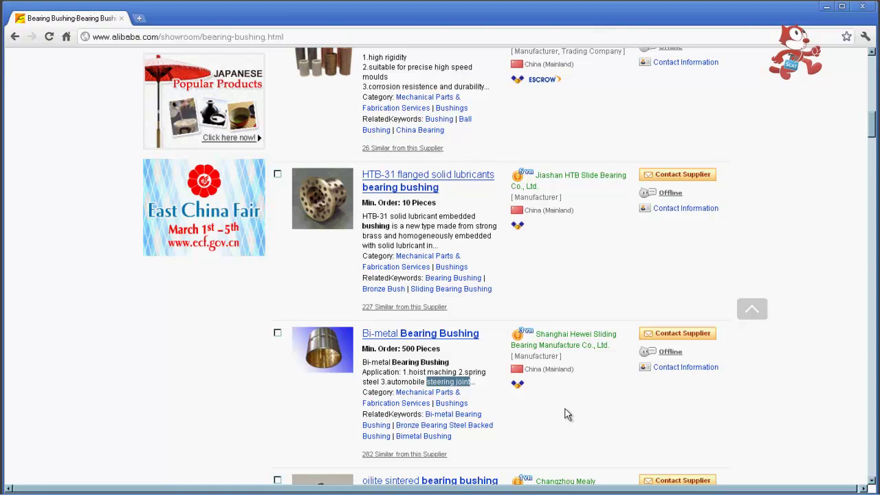
key(ctrl+c)
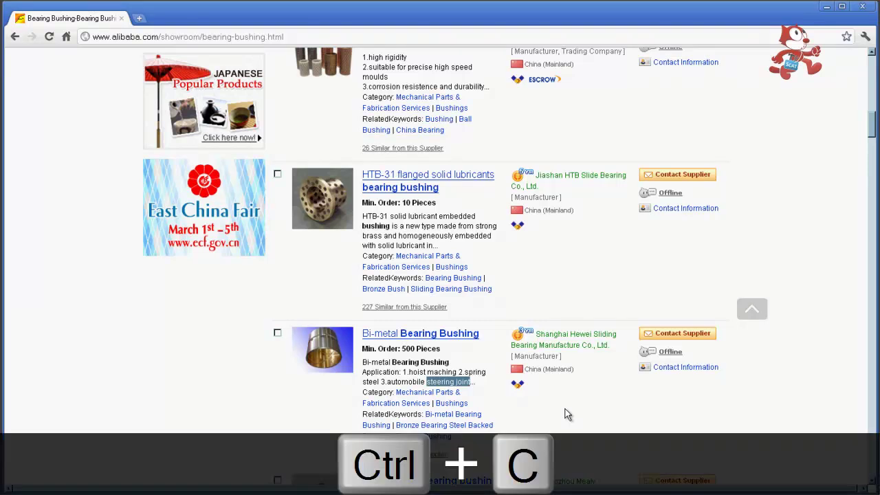
key(ctrl+alt+Insert)
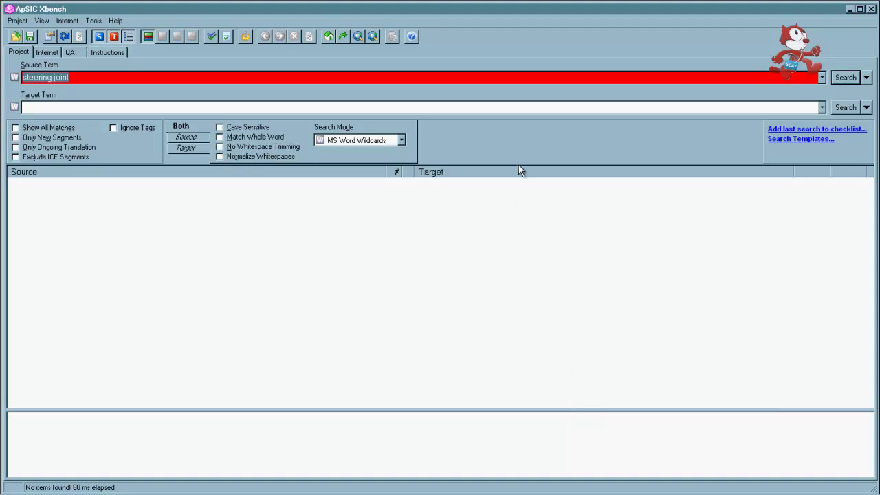
Trim the Xbench search to 'steering' (2315 entries), then open Welcome to TFB.doc in Word
click(508, 77)
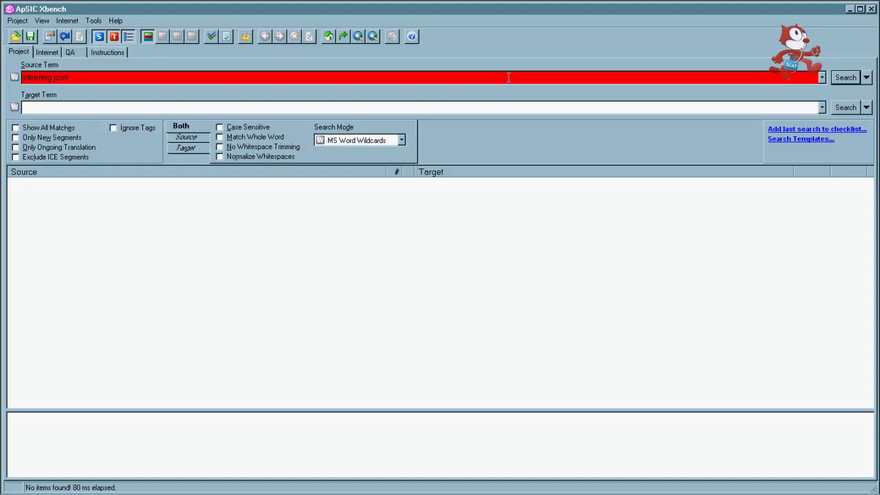
key(BackSpace)
key(BackSpace)
key(BackSpace)
key(BackSpace)
key(BackSpace)
key(BackSpace)
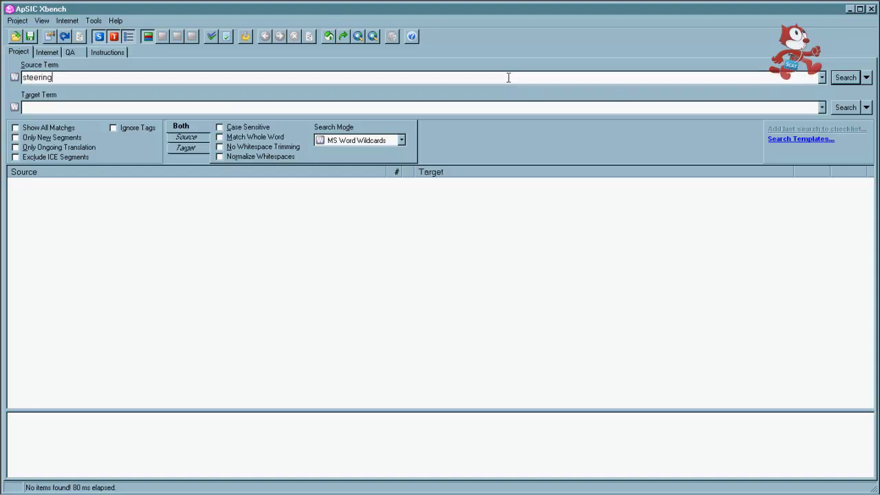
key(Return)
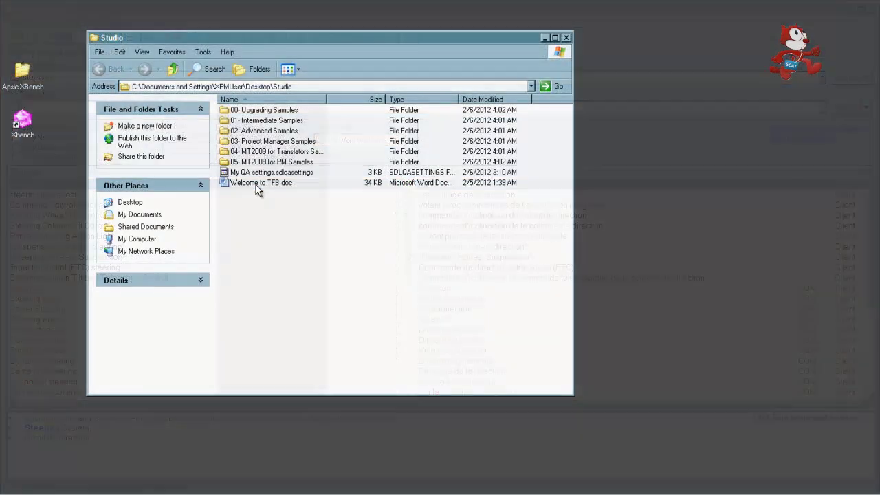
click(256, 185)
double_click(252, 185)
Copy 'bearing bushings' from Welcome to TFB.doc and search Xbench, finding one entry (bagues-paliers)
key(Down)
key(Down)
key(Down)
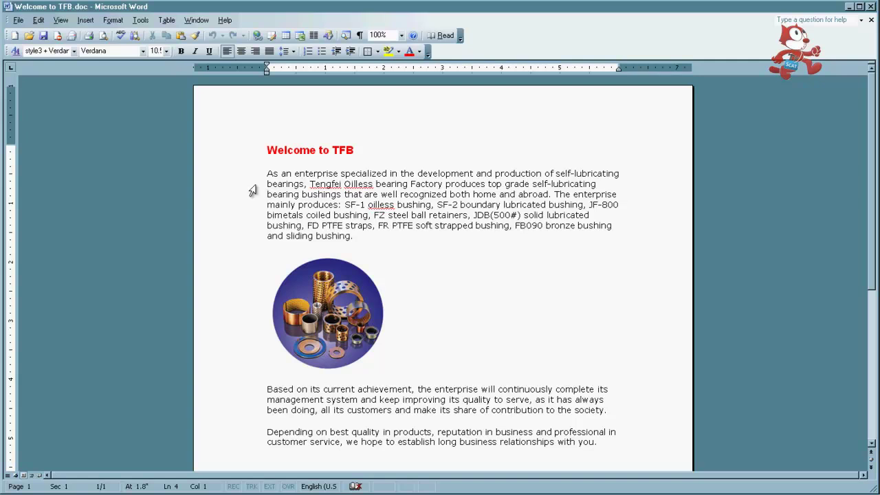
key(ctrl+shift+Right)
key(ctrl+shift+Right)
key(shift+Left)
key(ctrl+c)
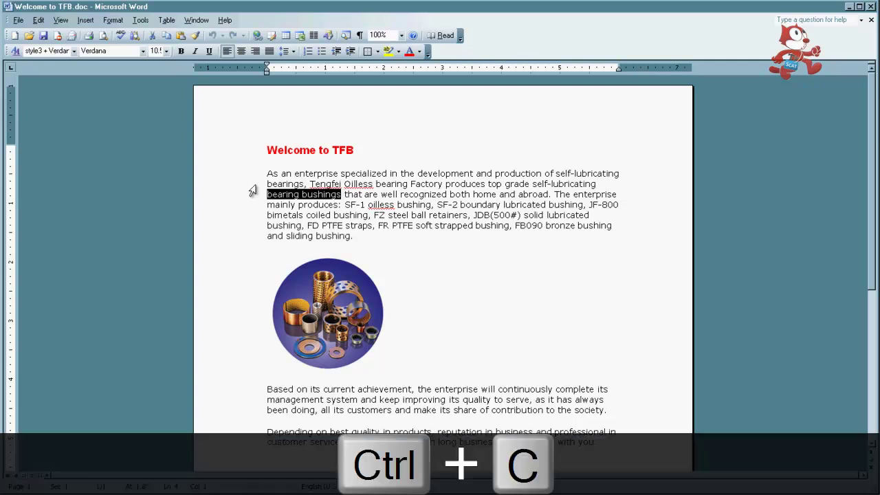
key(ctrl+alt+Insert)
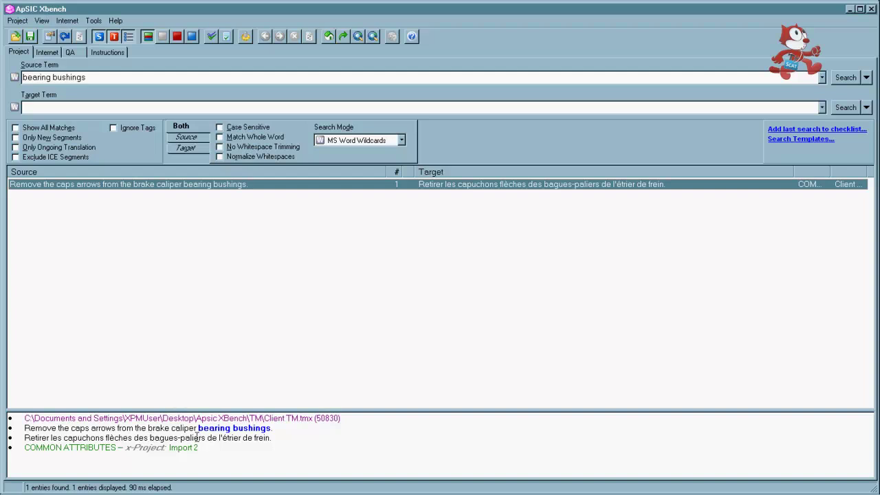
Change the Xbench search from 'bearing bushings' to singular 'bearing bushing', returning 17 entries
drag(150, 438, 205, 438)
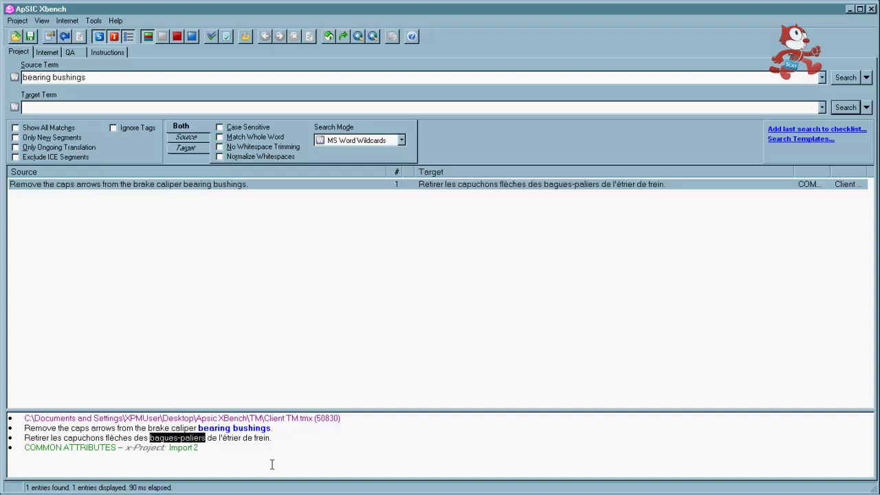
click(192, 79)
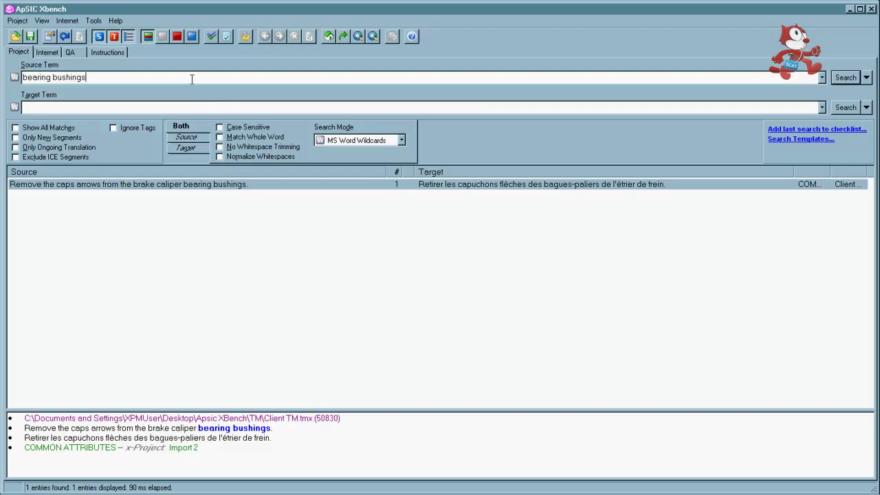
key(BackSpace)
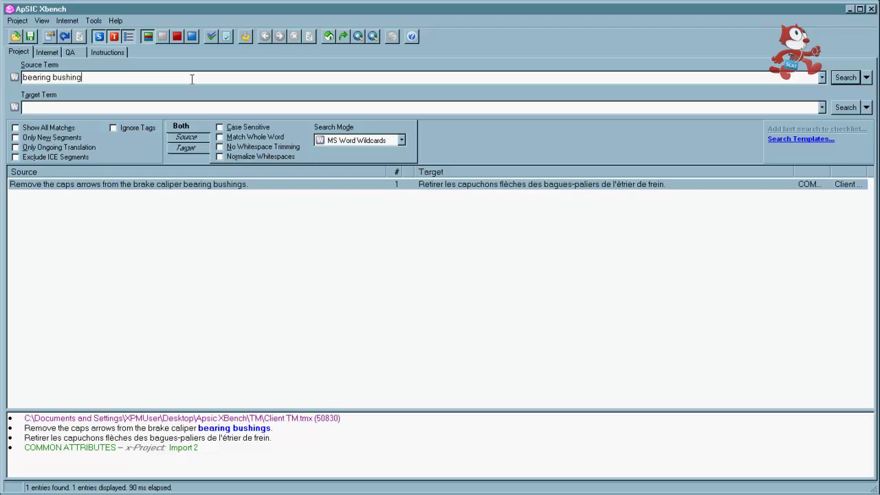
key(Return)
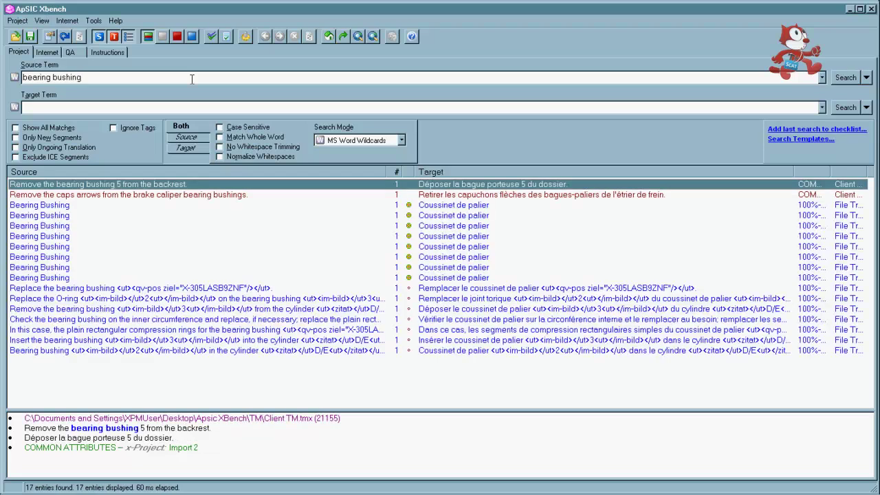